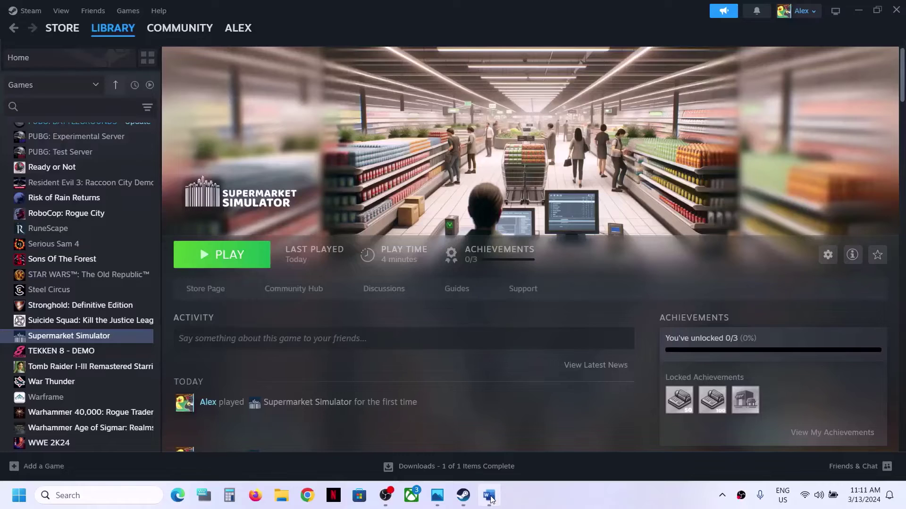
# Read through the guide's Step 1 heading and its note about losing game progress.
pyautogui.click(489, 495)
pyautogui.moveTo(148, 197); pyautogui.dragTo(423, 234)
pyautogui.click(423, 233)
pyautogui.moveTo(60, 236); pyautogui.dragTo(529, 217)
pyautogui.click(576, 231)
pyautogui.moveTo(582, 233); pyautogui.dragTo(2, 252)
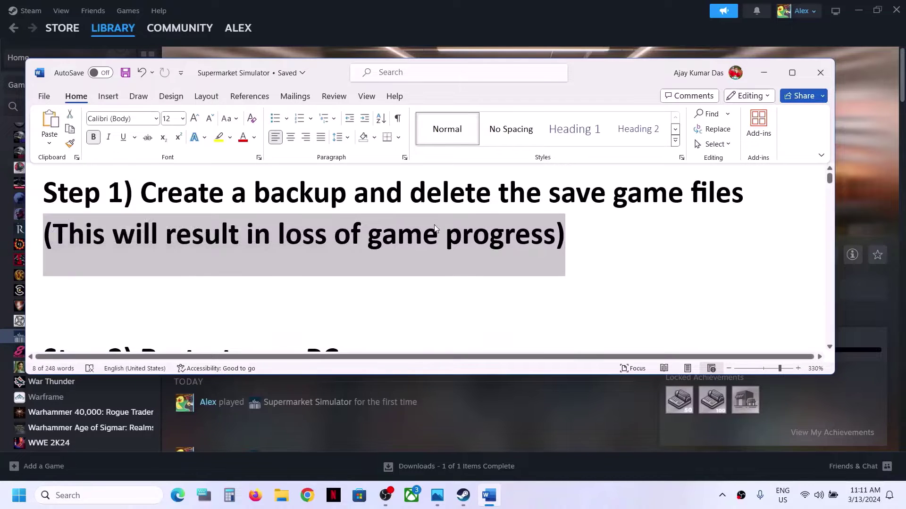
pyautogui.click(604, 238)
pyautogui.moveTo(609, 237); pyautogui.dragTo(72, 199)
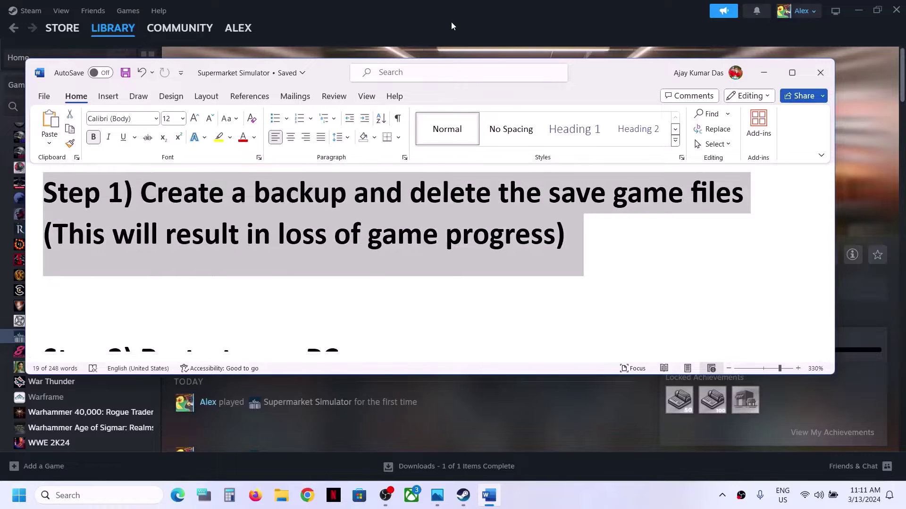
pyautogui.click(294, 467)
# Browse from This PC into C:\Users\<user>\AppData, confirming hidden items are shown.
pyautogui.click(282, 495)
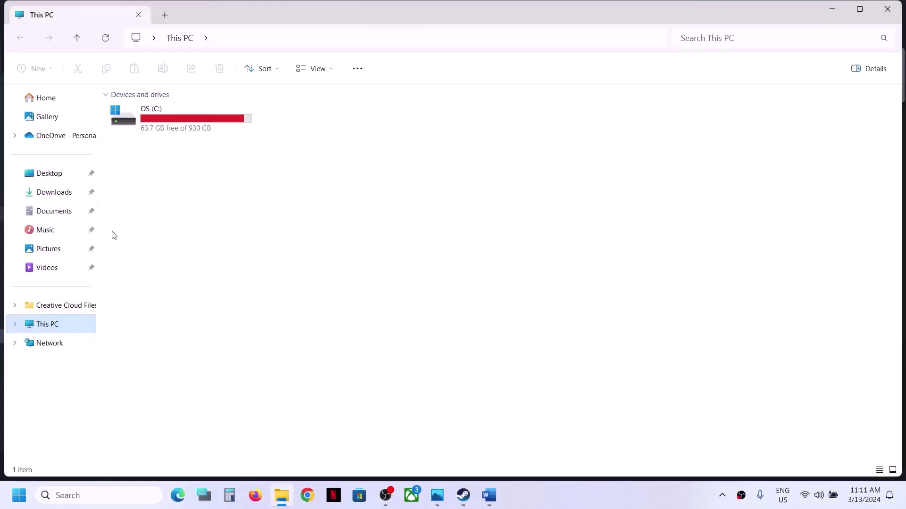
pyautogui.doubleClick(164, 120)
pyautogui.scroll(-4, 181, 386)
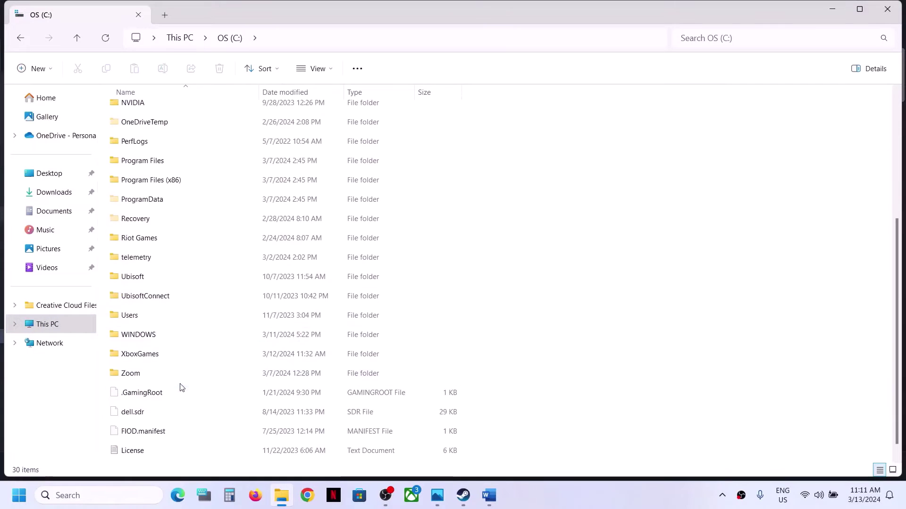
pyautogui.doubleClick(149, 318)
pyautogui.doubleClick(168, 112)
pyautogui.click(132, 191)
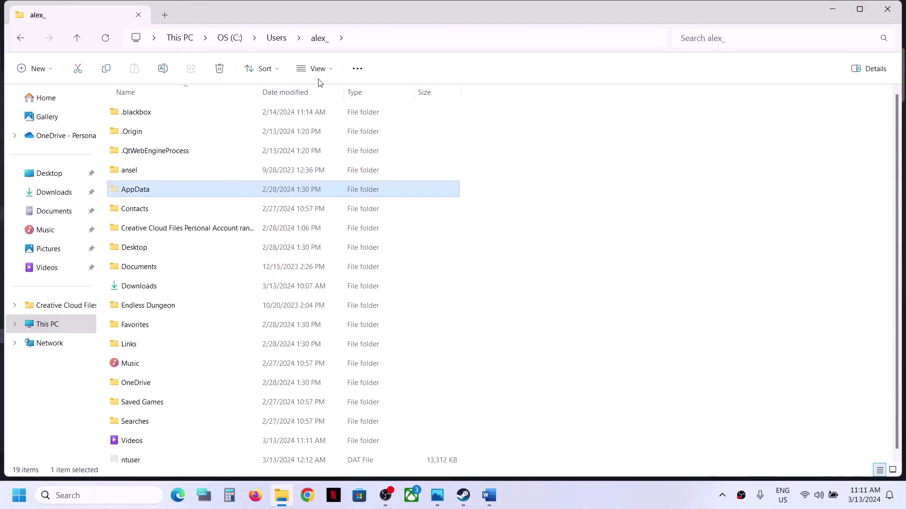
pyautogui.click(330, 71)
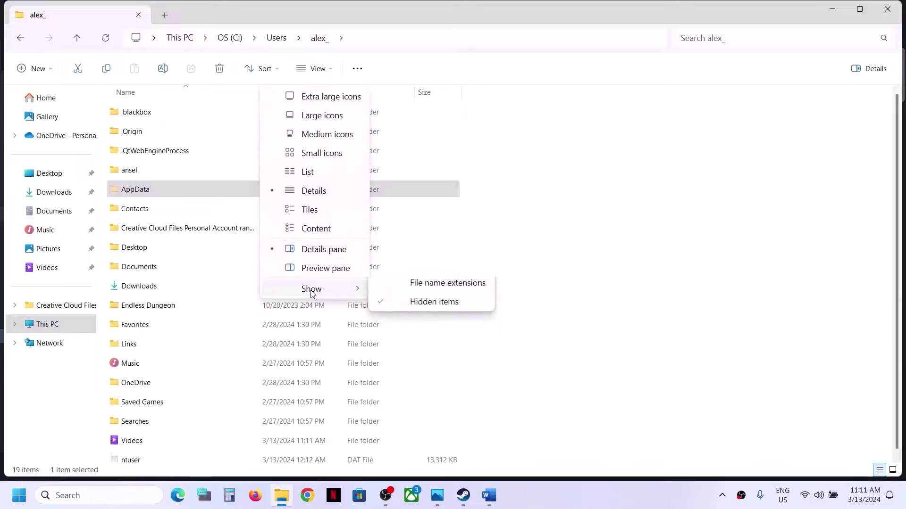
pyautogui.moveTo(309, 289)
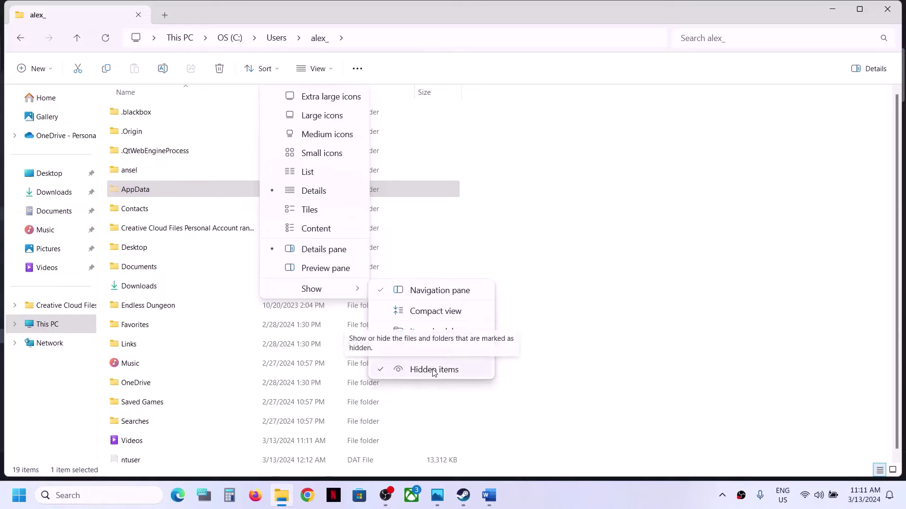
pyautogui.click(152, 193)
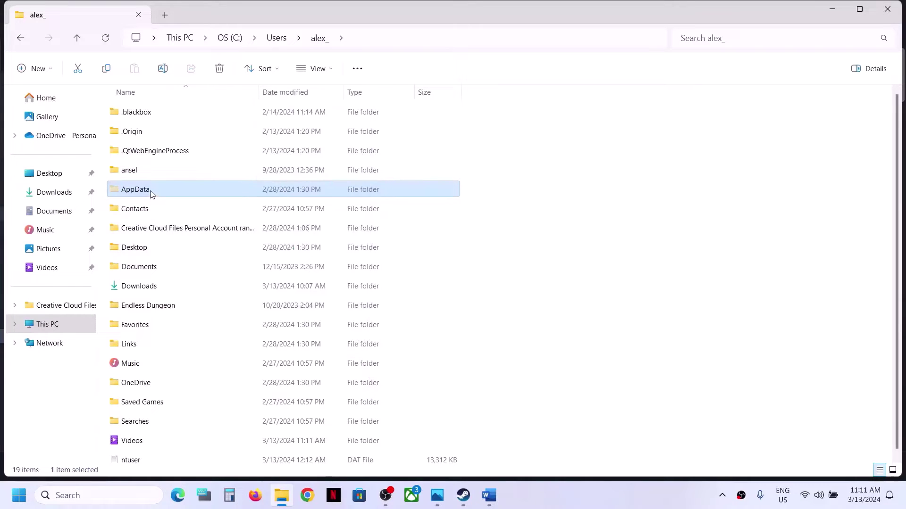
pyautogui.doubleClick(168, 189)
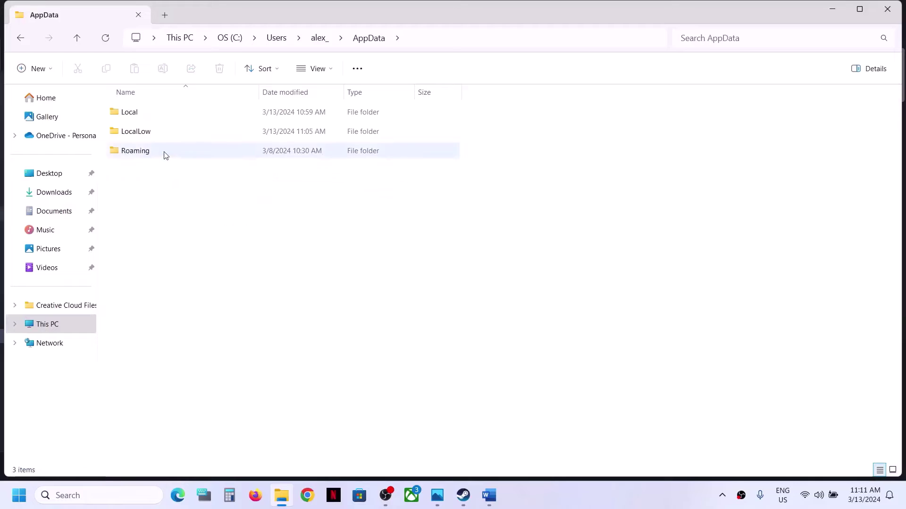
# Go through LocalLow and Nokta Games into the Supermarket Simulator save folder, then back to Nokta Games.
pyautogui.click(154, 138)
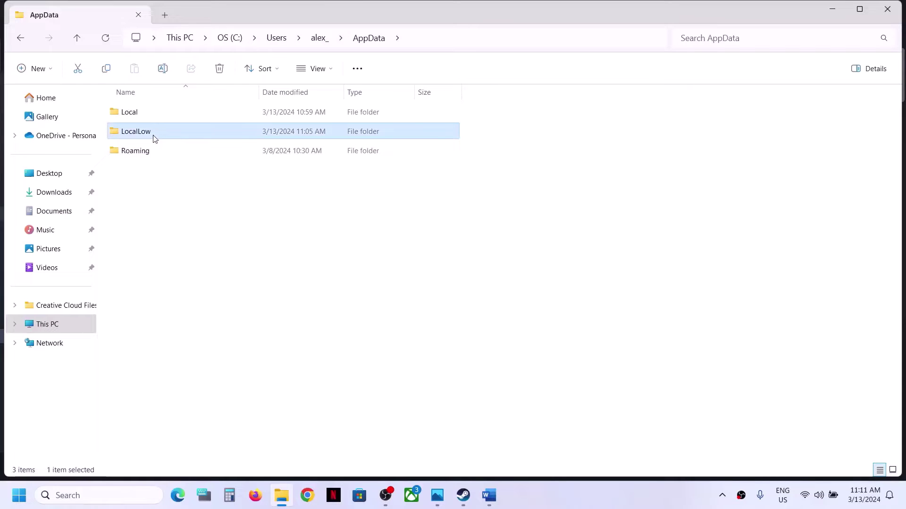
pyautogui.doubleClick(154, 137)
pyautogui.scroll(-10, 200, 283)
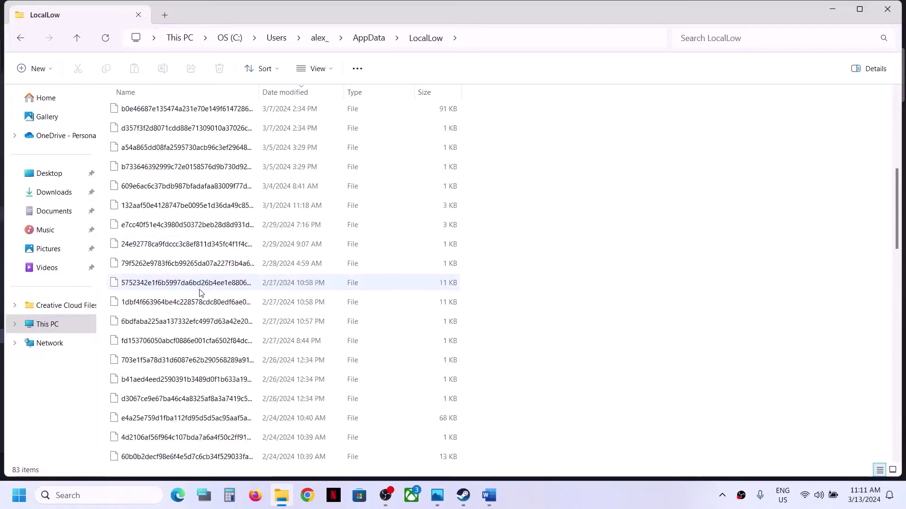
pyautogui.scroll(-6, 201, 292)
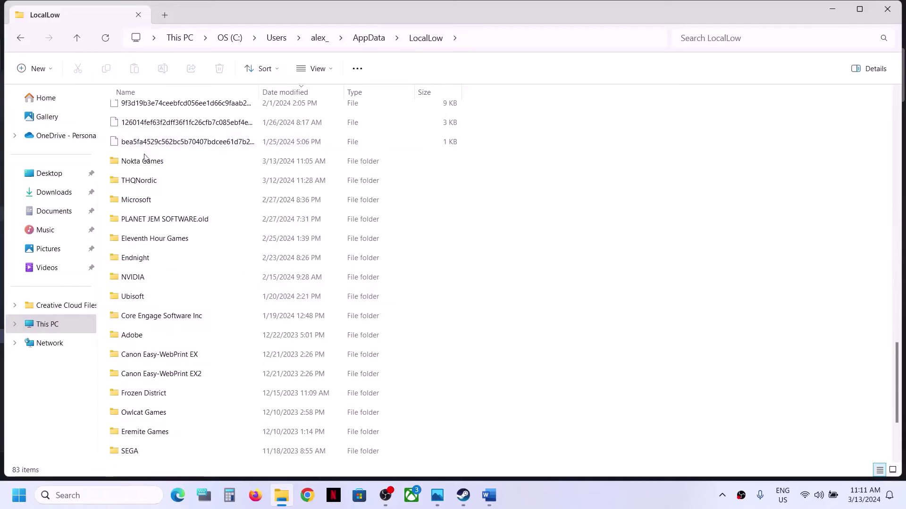
pyautogui.click(142, 164)
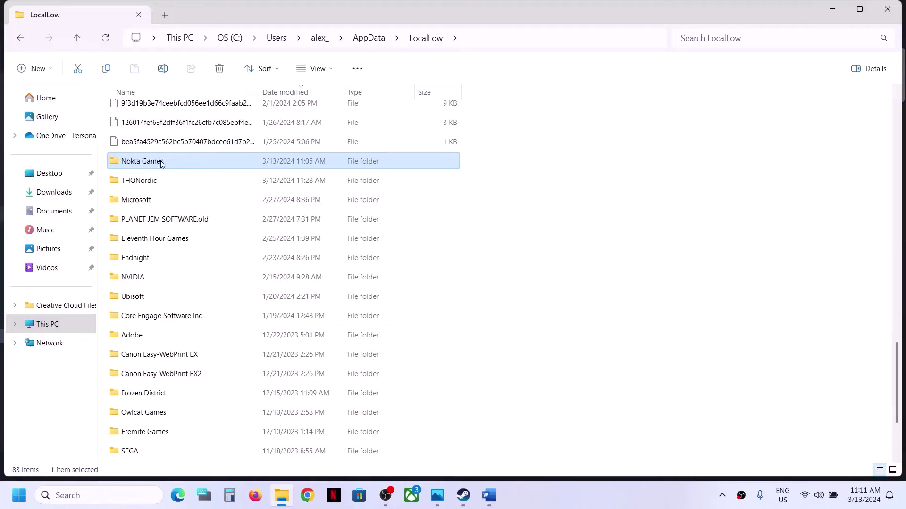
pyautogui.doubleClick(161, 164)
pyautogui.click(165, 118)
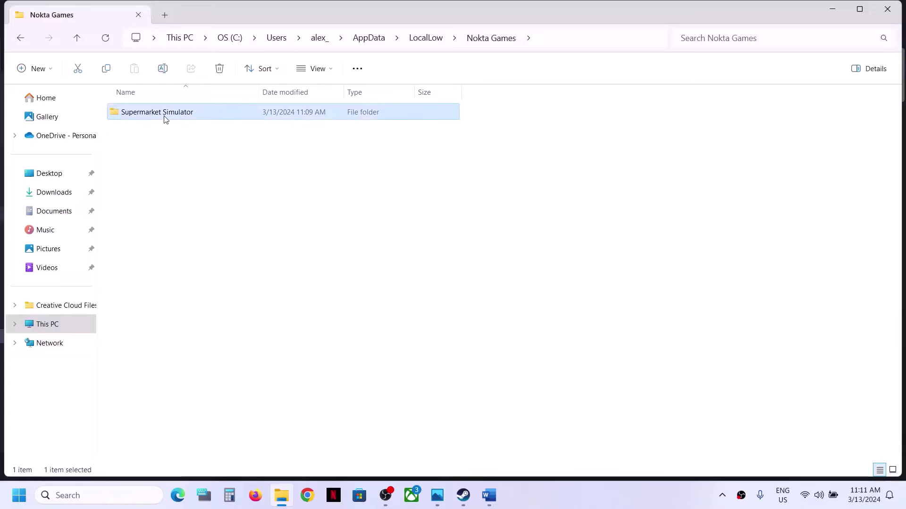
pyautogui.doubleClick(183, 120)
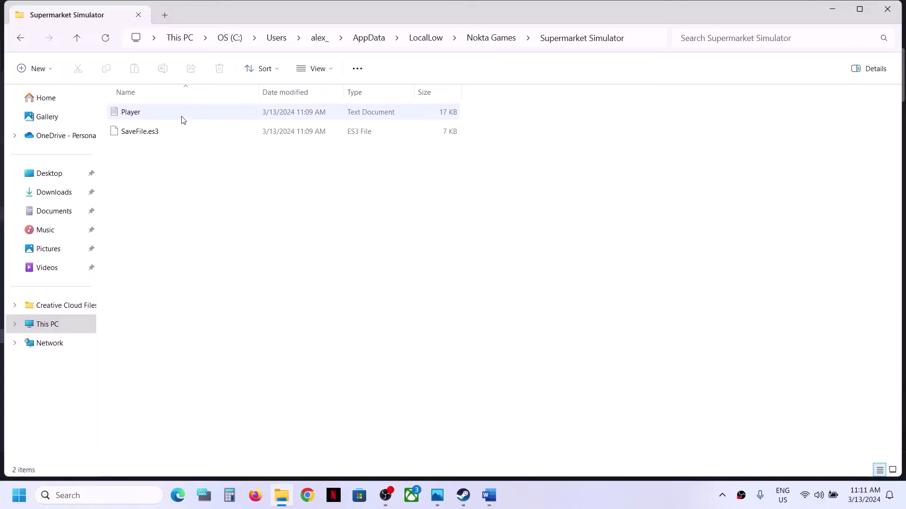
pyautogui.click(140, 131)
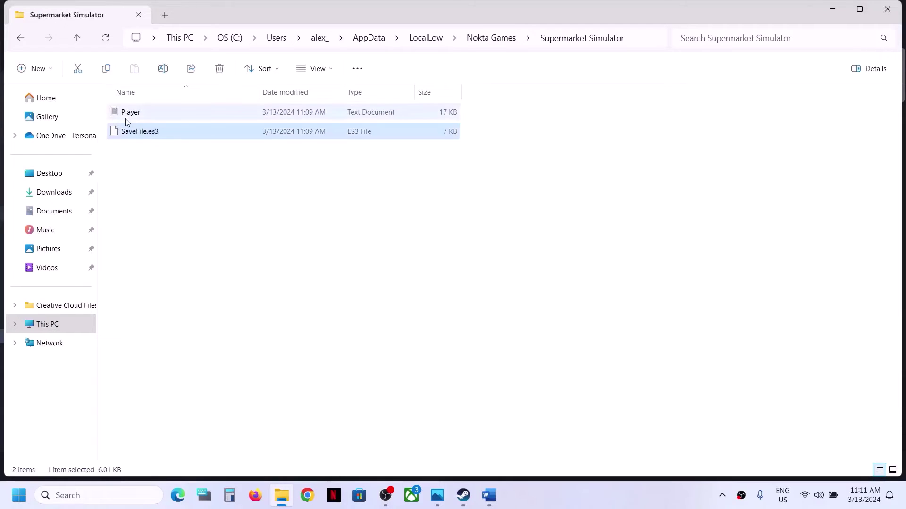
pyautogui.press('F2')
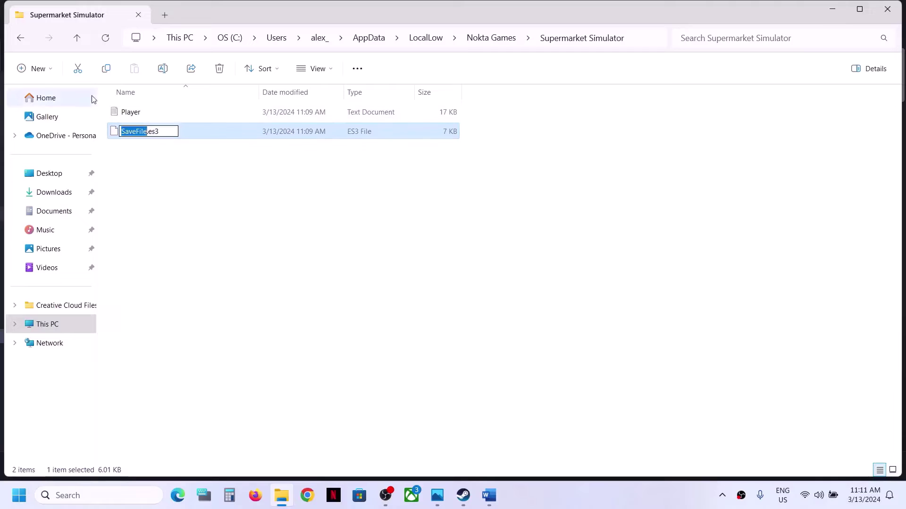
pyautogui.click(78, 40)
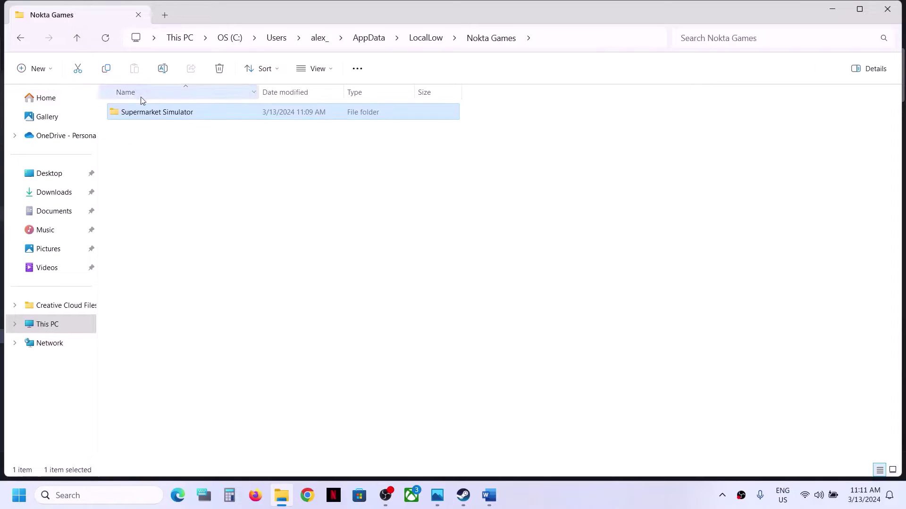
# Copy the Supermarket Simulator save folder and paste a backup onto the desktop.
pyautogui.rightClick(162, 118)
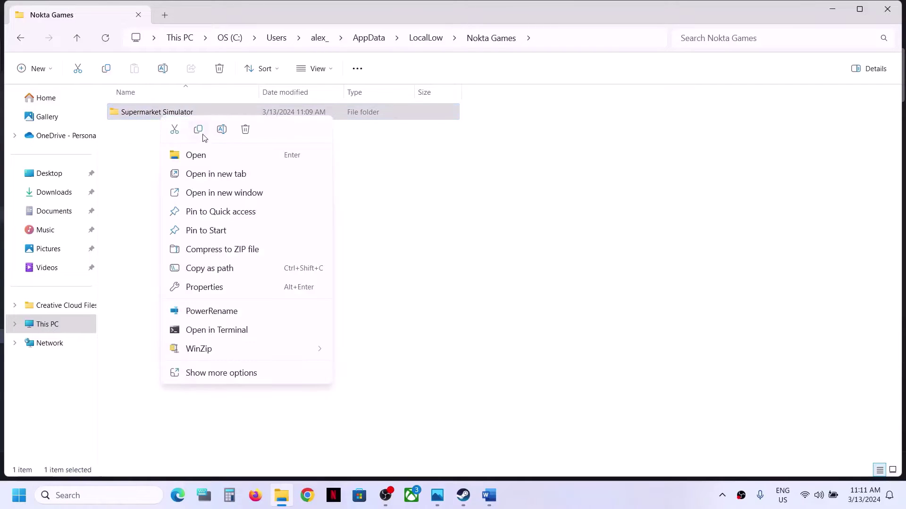
pyautogui.click(202, 134)
pyautogui.press('super+d')
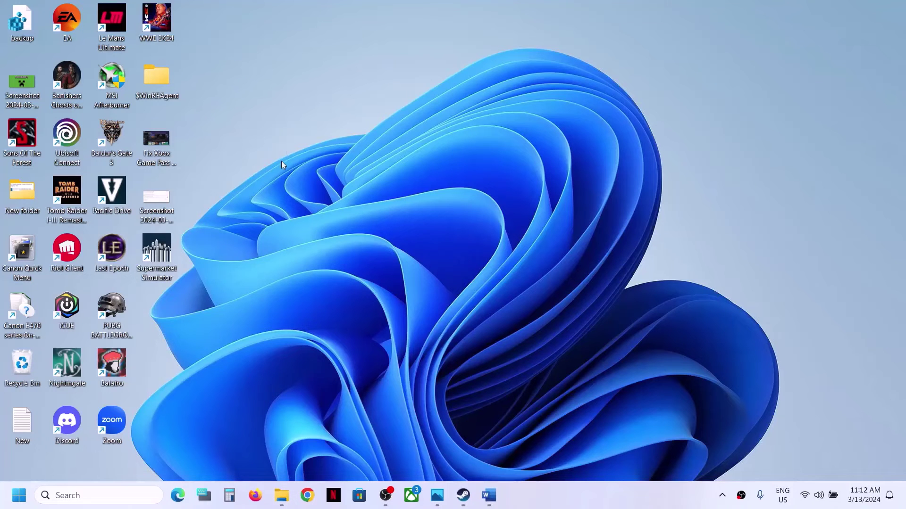
pyautogui.hotkey('ctrl', 'v')
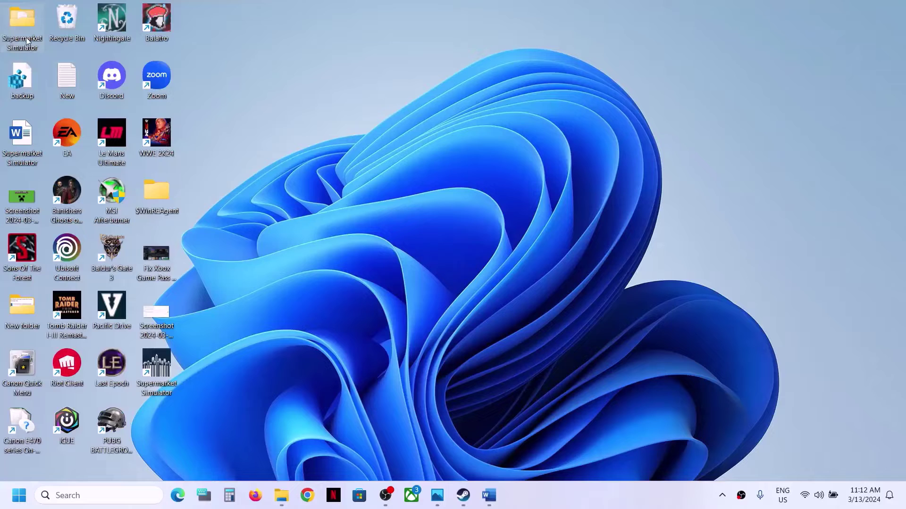
pyautogui.press('F2')
pyautogui.press('Escape')
# Delete the original Supermarket Simulator folder from Nokta Games.
pyautogui.press('super+d')
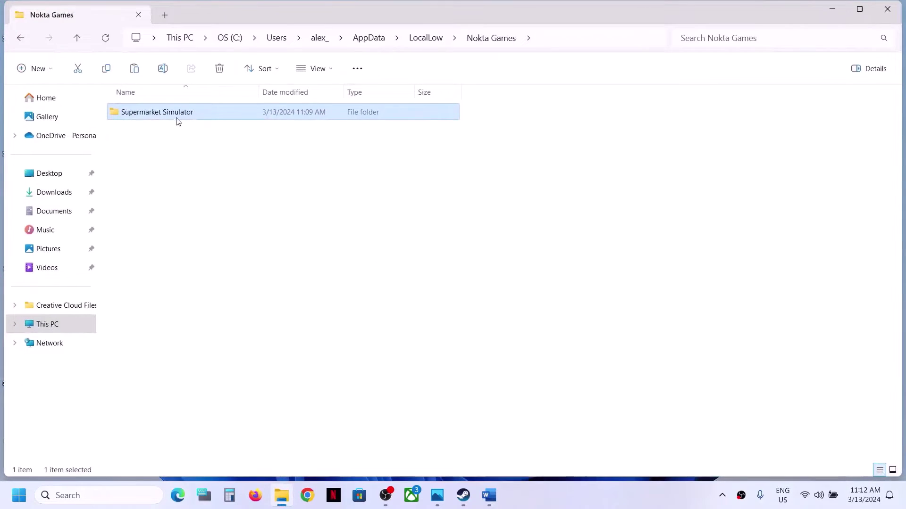
pyautogui.rightClick(179, 117)
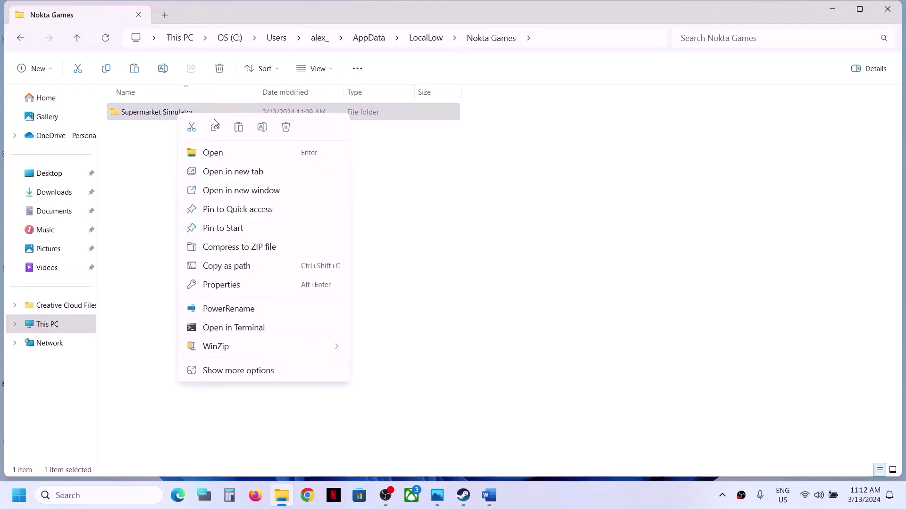
pyautogui.click(287, 128)
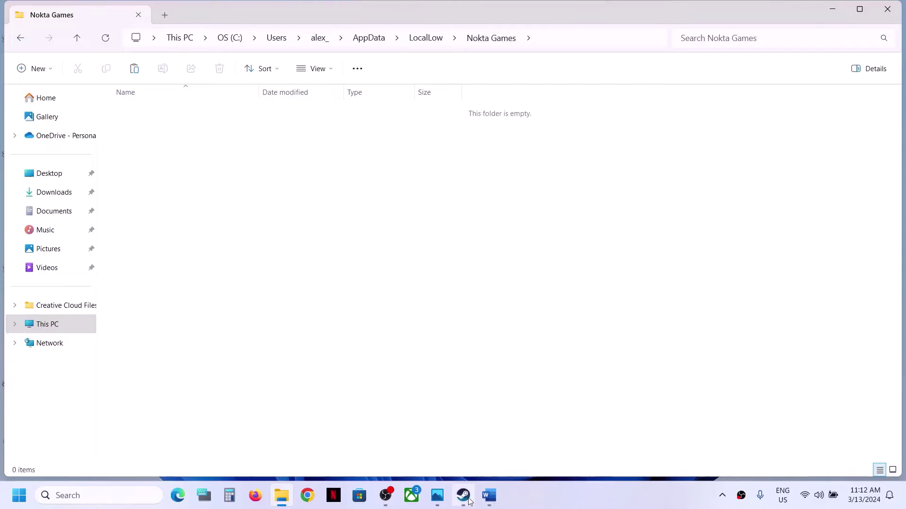
pyautogui.click(469, 501)
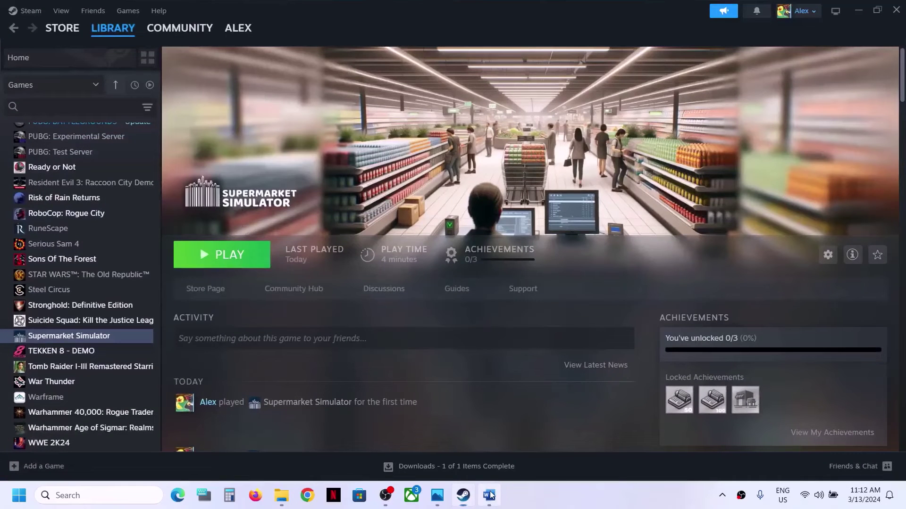
# Reread the guide's note about losing game progress.
pyautogui.click(491, 495)
pyautogui.click(265, 250)
pyautogui.moveTo(95, 236); pyautogui.dragTo(554, 240)
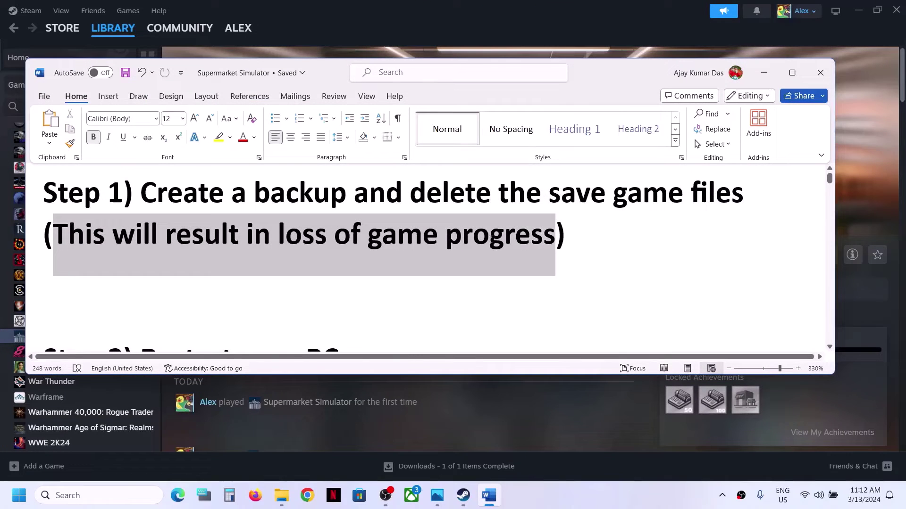
pyautogui.click(372, 241)
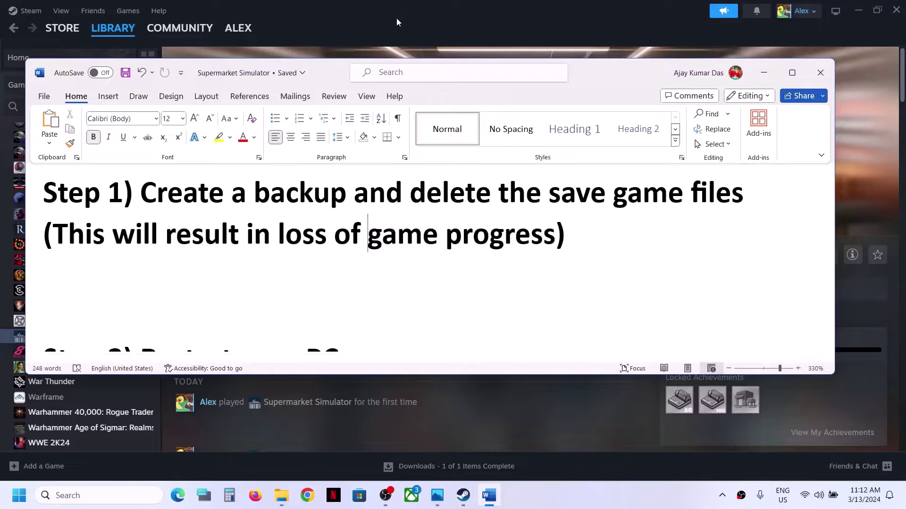
pyautogui.click(396, 18)
pyautogui.hotkey('alt', 'Tab')
pyautogui.scroll(-3, 323, 259)
pyautogui.scroll(1, 323, 261)
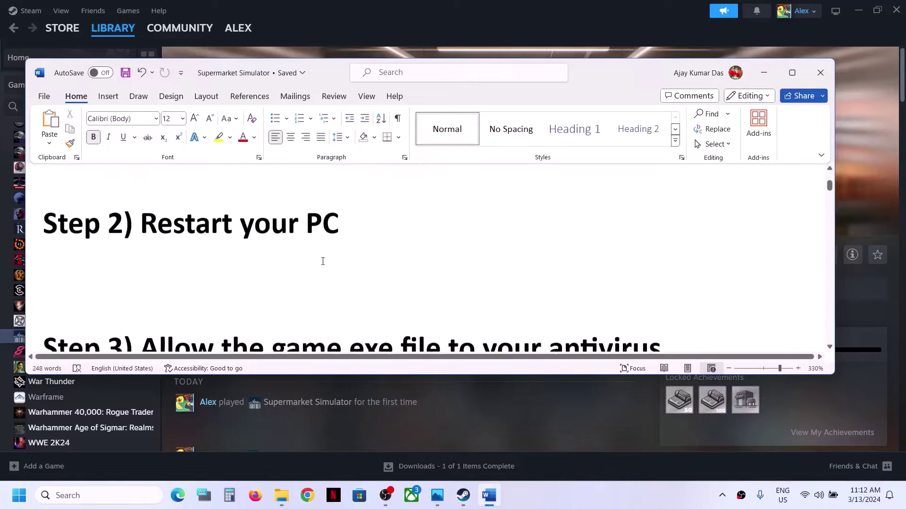
# Highlight the restart instruction and show the Start menu's power options without restarting.
pyautogui.moveTo(204, 235); pyautogui.dragTo(297, 234)
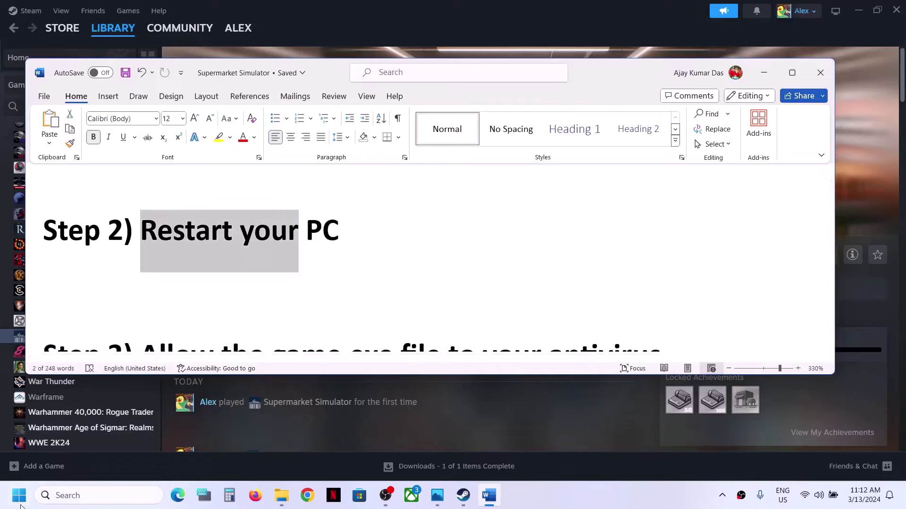
pyautogui.click(19, 496)
pyautogui.click(343, 455)
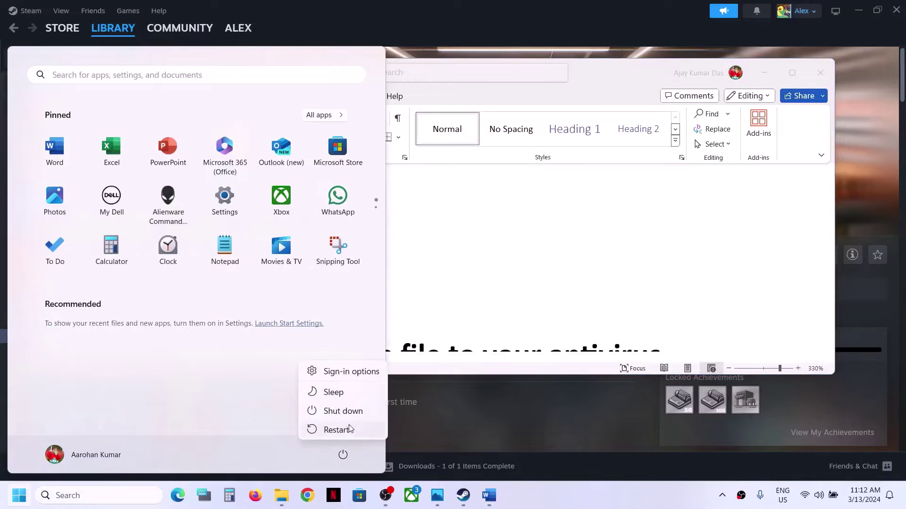
pyautogui.click(522, 225)
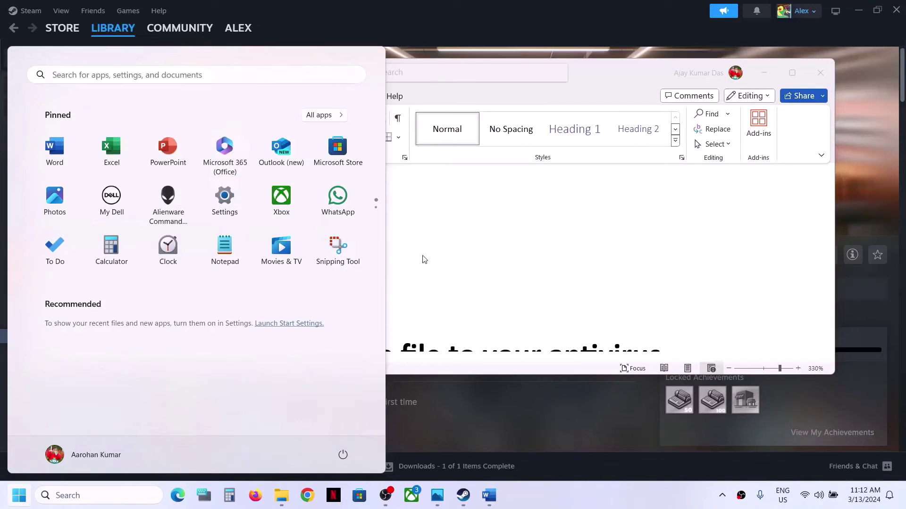
pyautogui.click(412, 267)
# Scroll the guide to Step 3 and highlight Windows Security in its heading.
pyautogui.scroll(-3, 412, 267)
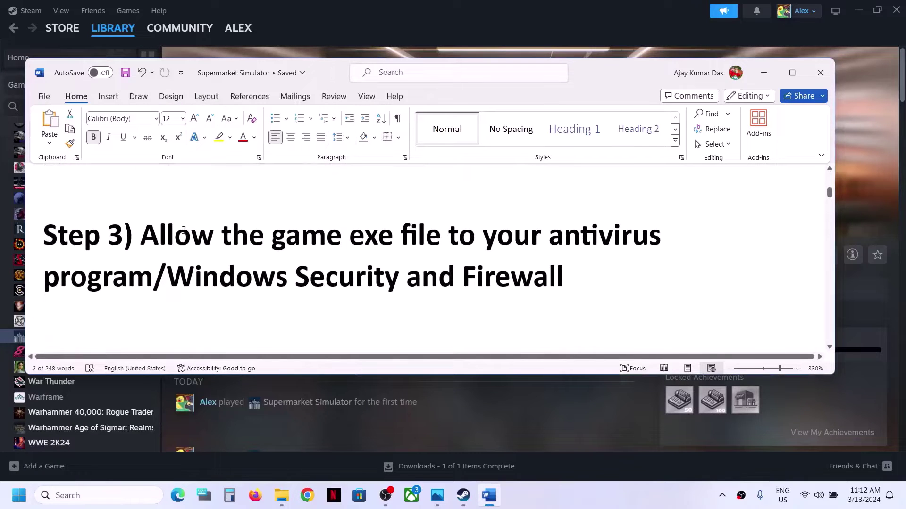
pyautogui.moveTo(154, 242); pyautogui.dragTo(149, 287)
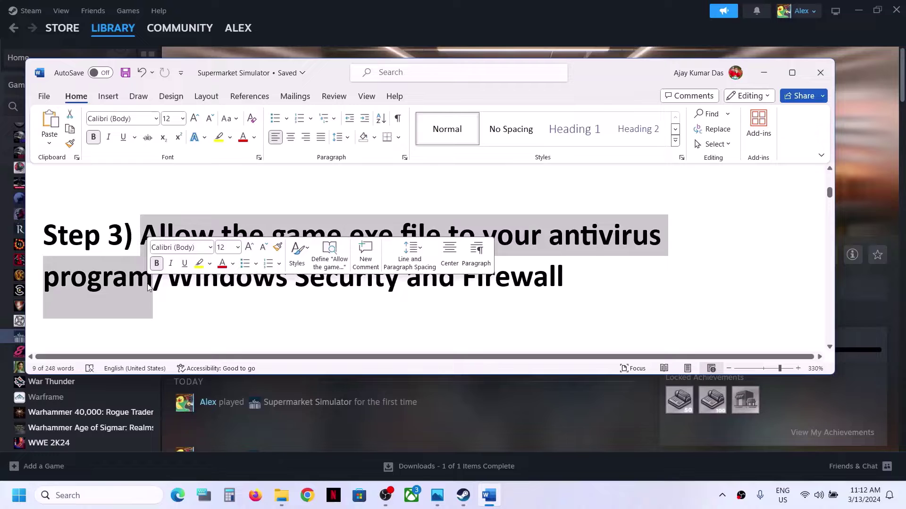
pyautogui.click(244, 308)
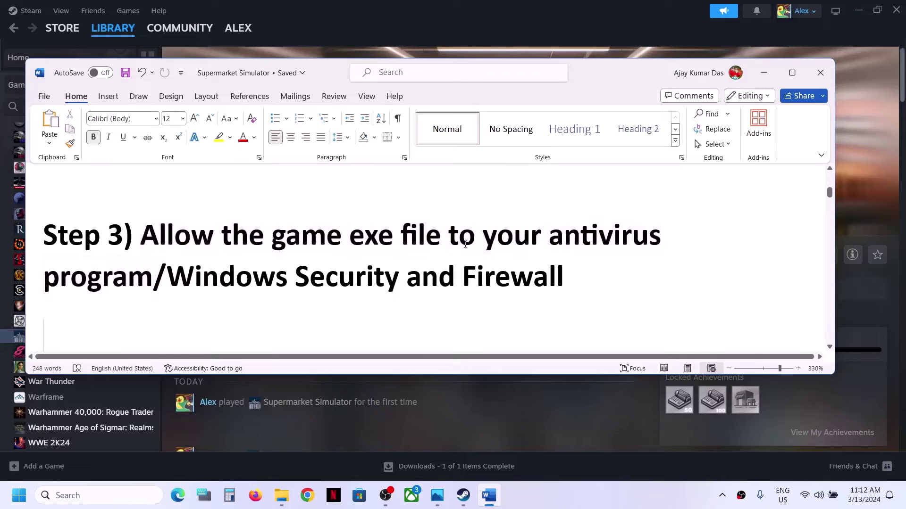
pyautogui.moveTo(169, 281); pyautogui.dragTo(384, 281)
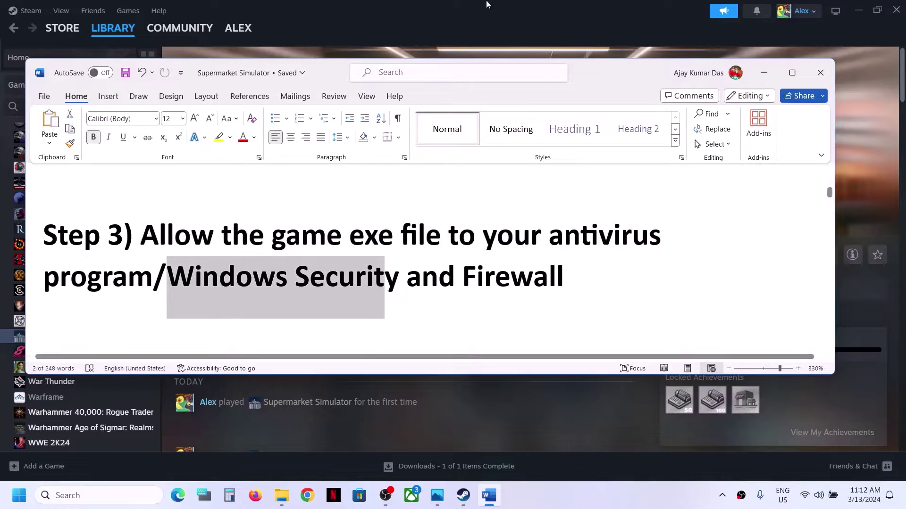
pyautogui.click(483, 4)
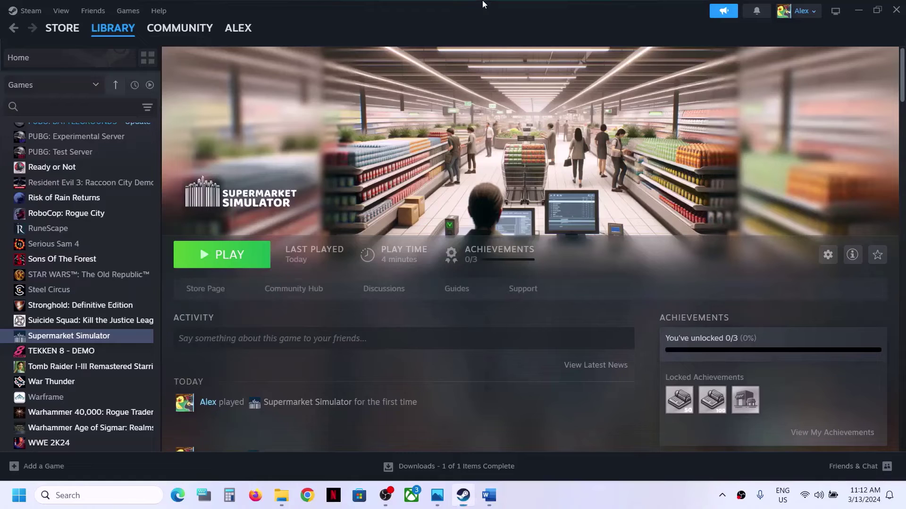
pyautogui.press('super+i')
# Go to Privacy & security > Windows Security and open Virus & threat protection.
pyautogui.click(94, 373)
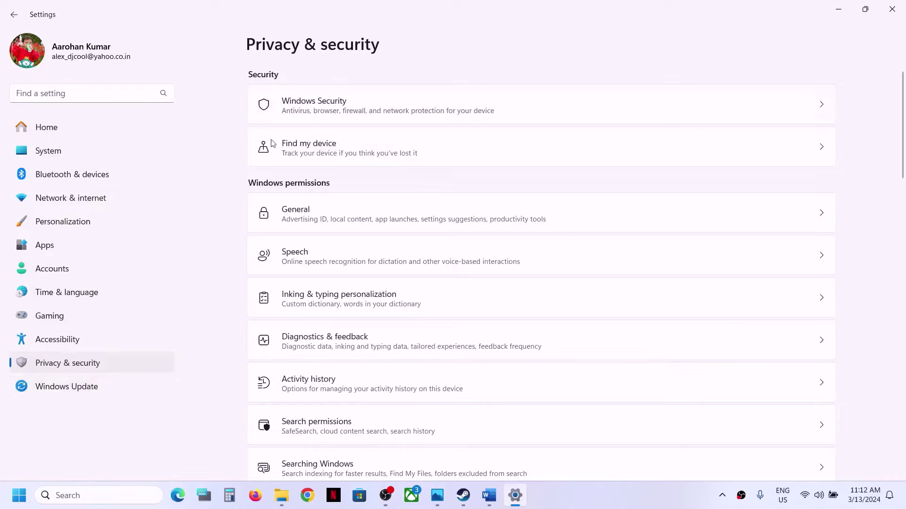
pyautogui.click(315, 108)
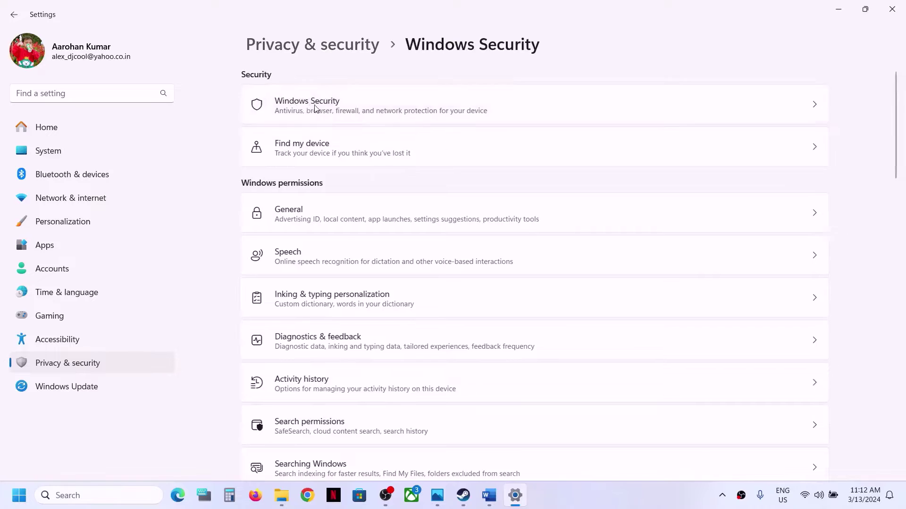
pyautogui.click(330, 184)
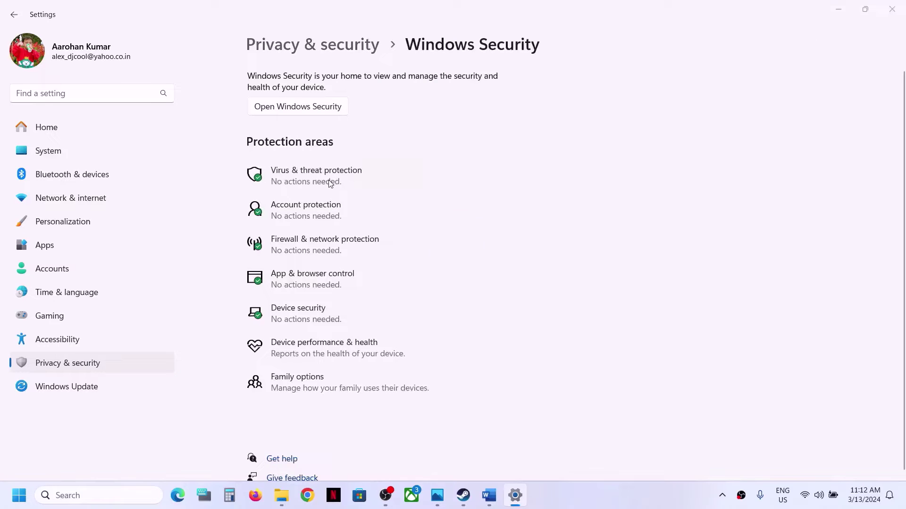
# Open Manage ransomware protection and start adding an app allowed through Controlled folder access.
pyautogui.scroll(-3, 316, 283)
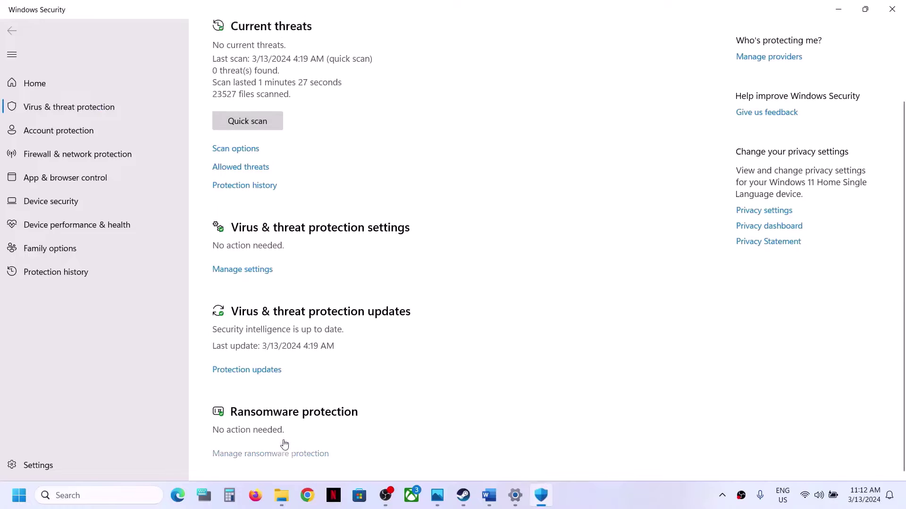
pyautogui.click(284, 444)
pyautogui.click(308, 242)
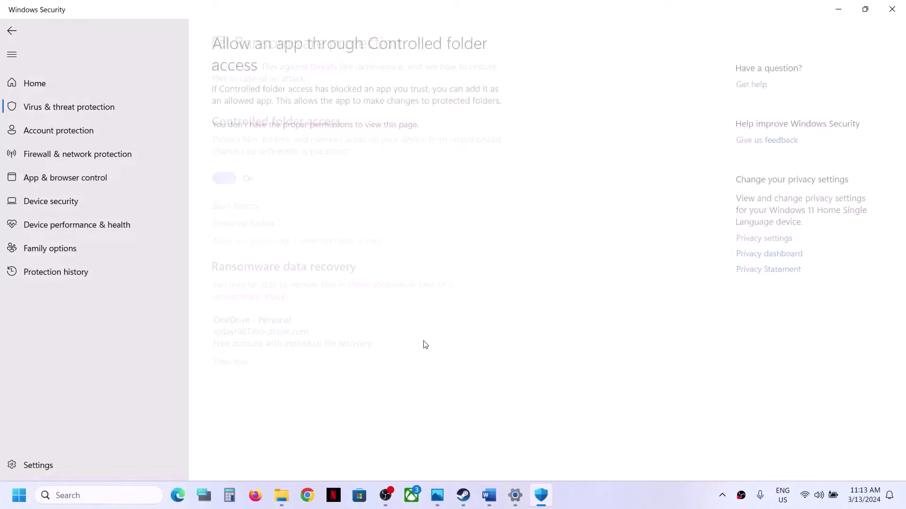
pyautogui.click(268, 138)
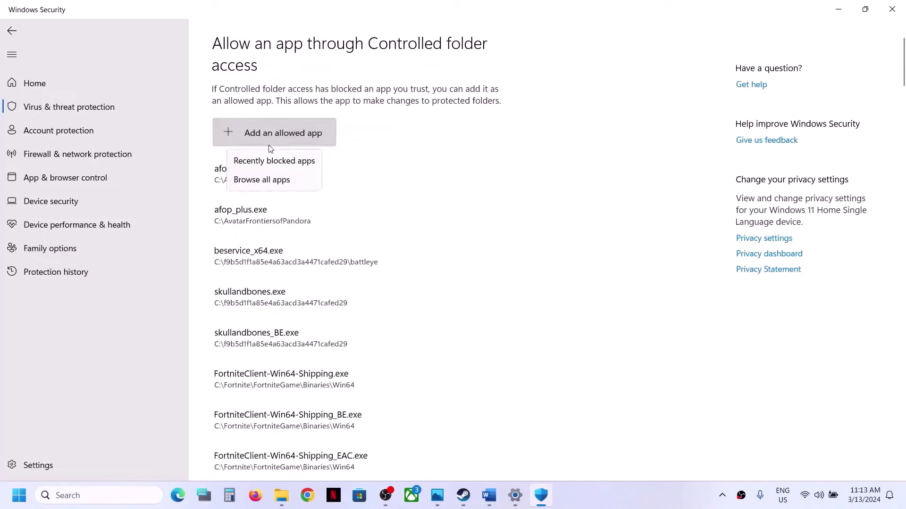
pyautogui.click(263, 180)
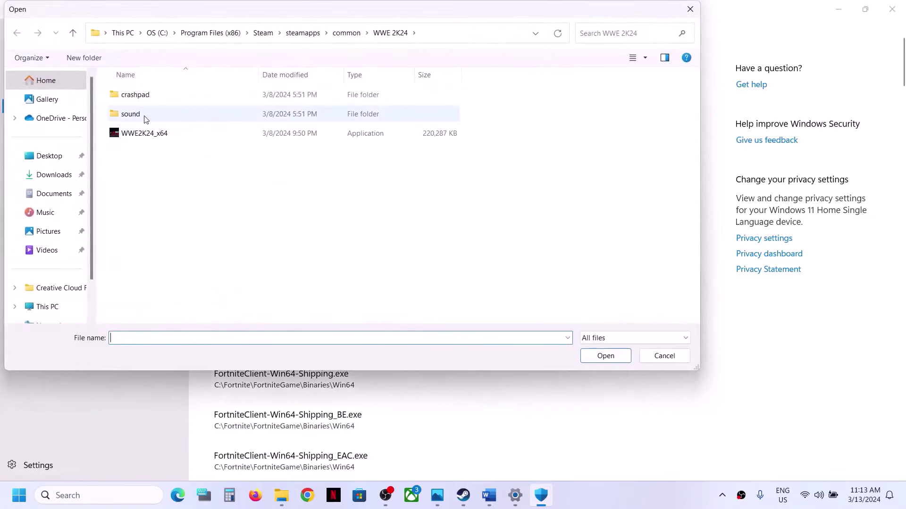
# Pick Supermarket Simulator.exe from C:\Program Files (x86)\Steam\steamapps\common\Supermarket Simulator as the allowed app.
pyautogui.click(47, 306)
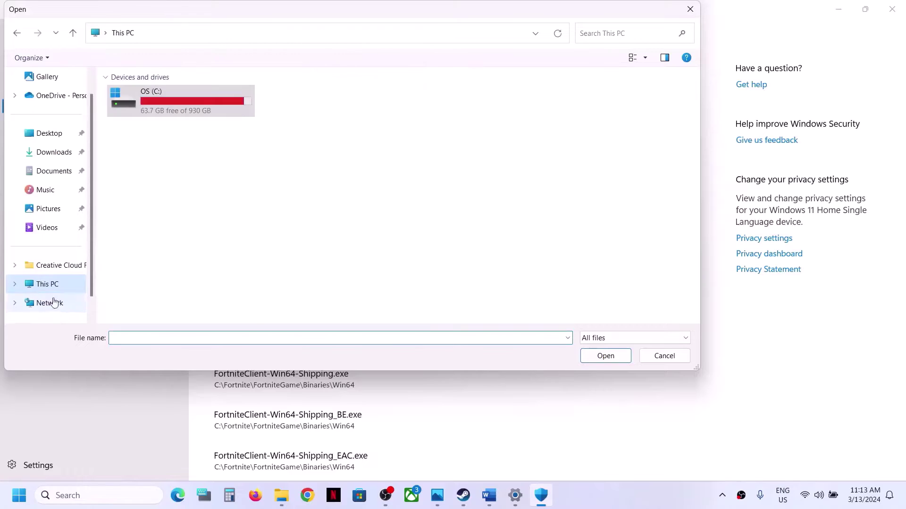
pyautogui.doubleClick(174, 114)
pyautogui.scroll(-5, 174, 118)
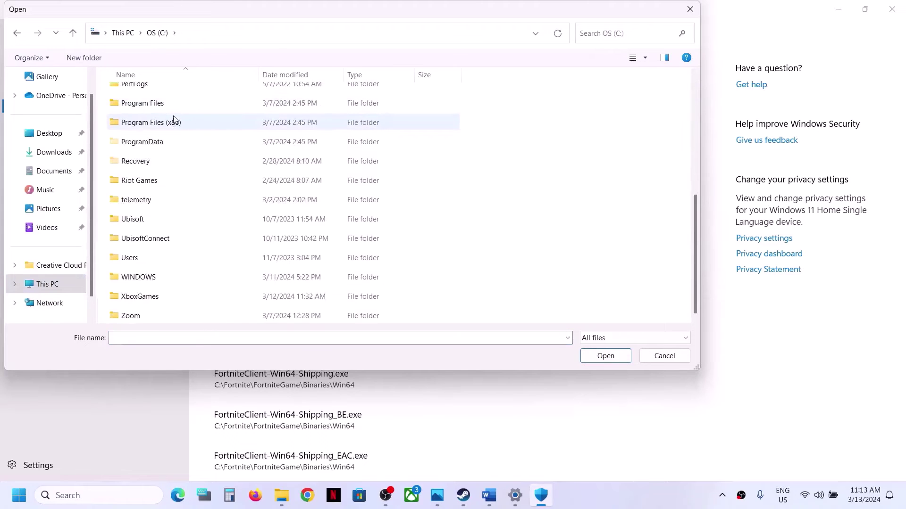
pyautogui.doubleClick(188, 121)
pyautogui.scroll(-5, 148, 241)
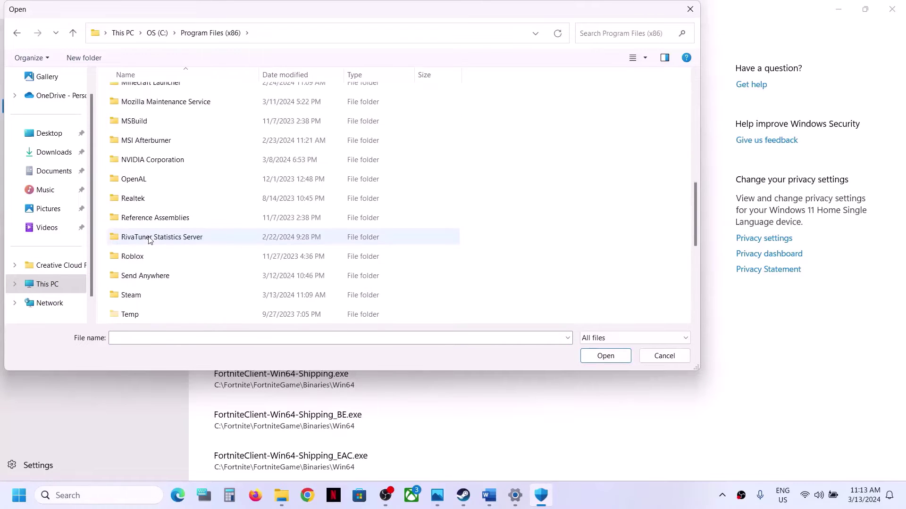
pyautogui.doubleClick(141, 296)
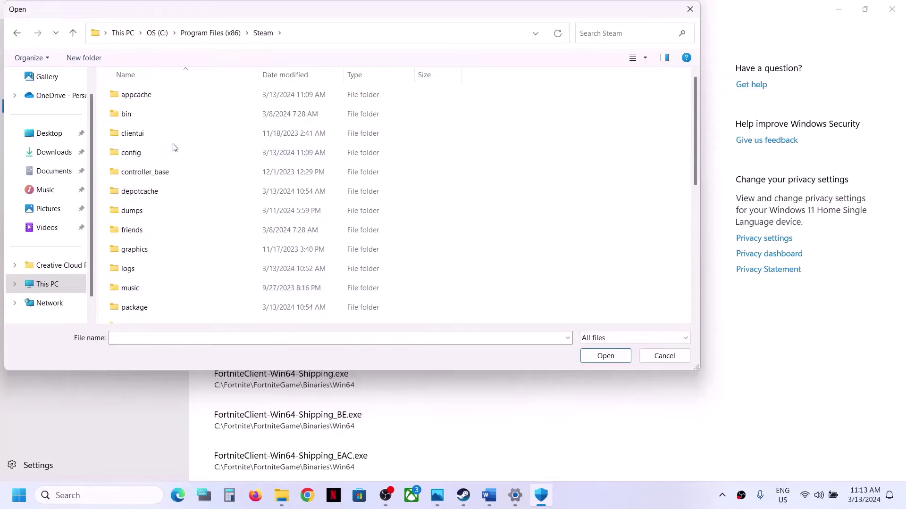
pyautogui.scroll(-4, 174, 145)
pyautogui.doubleClick(162, 159)
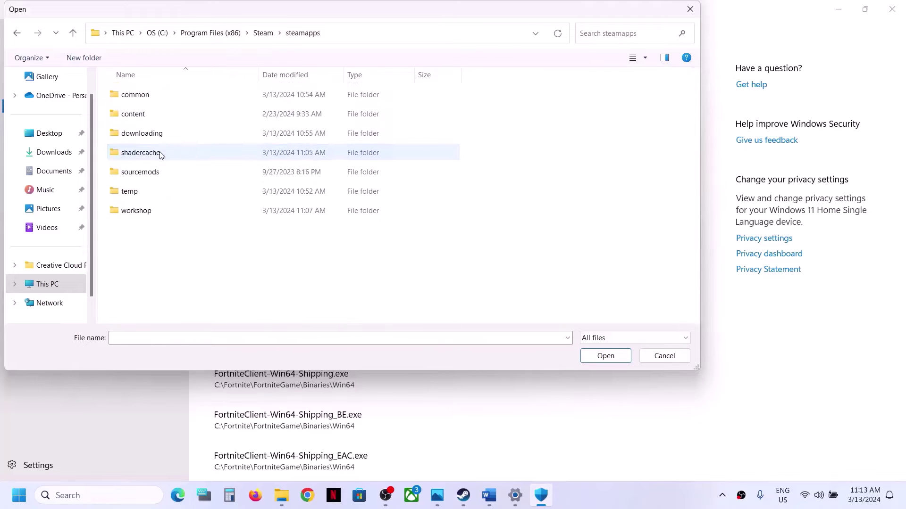
pyautogui.doubleClick(165, 92)
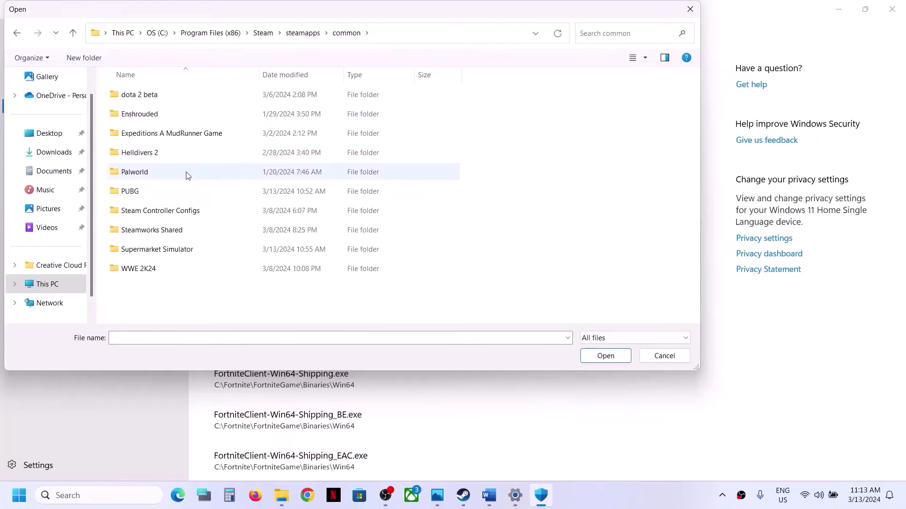
pyautogui.click(156, 255)
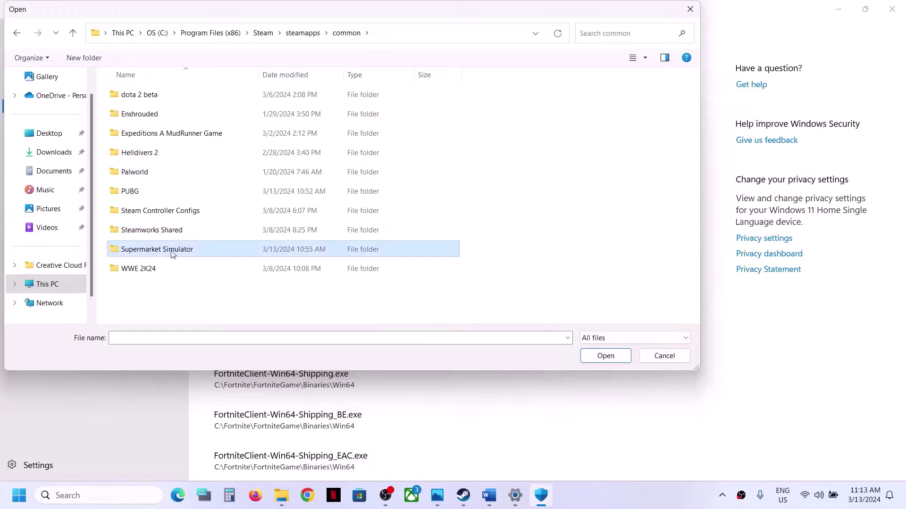
pyautogui.doubleClick(173, 255)
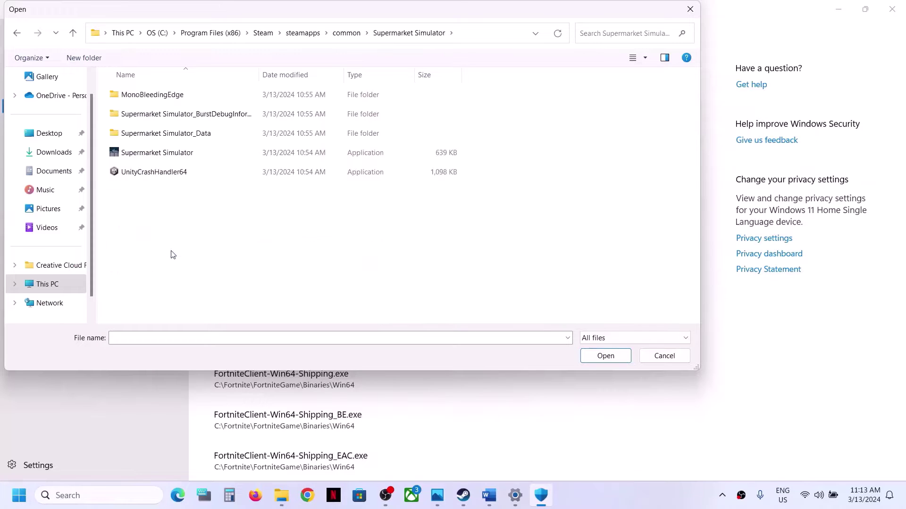
pyautogui.click(162, 156)
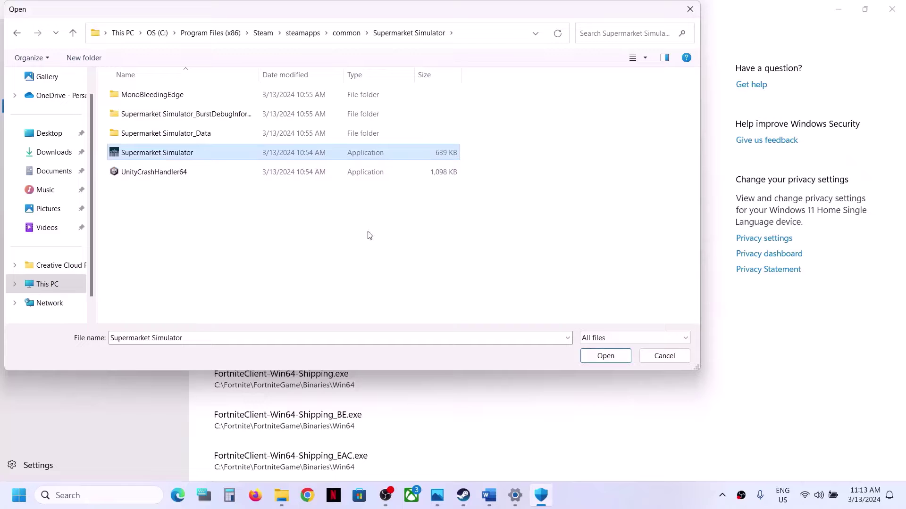
pyautogui.click(603, 357)
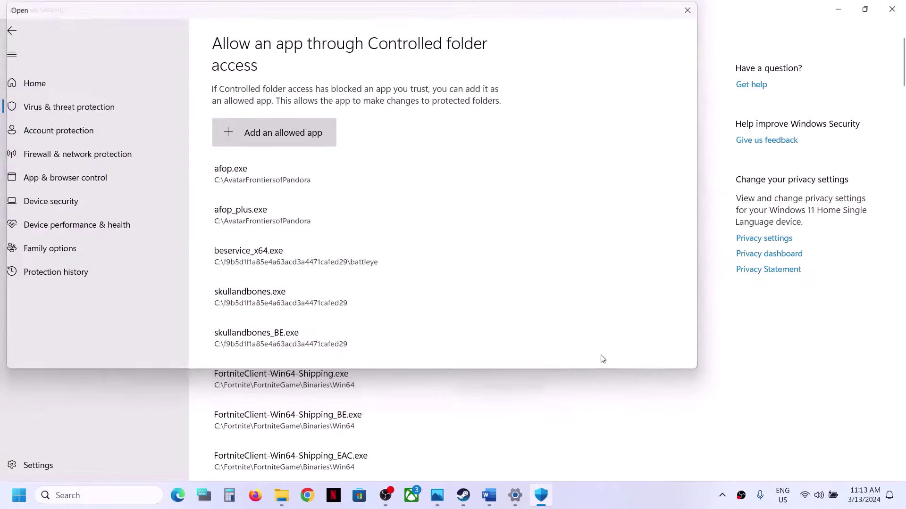
# Open Control Panel's Windows Defender Firewall and its list of allowed apps.
pyautogui.click(118, 496)
pyautogui.write('control')
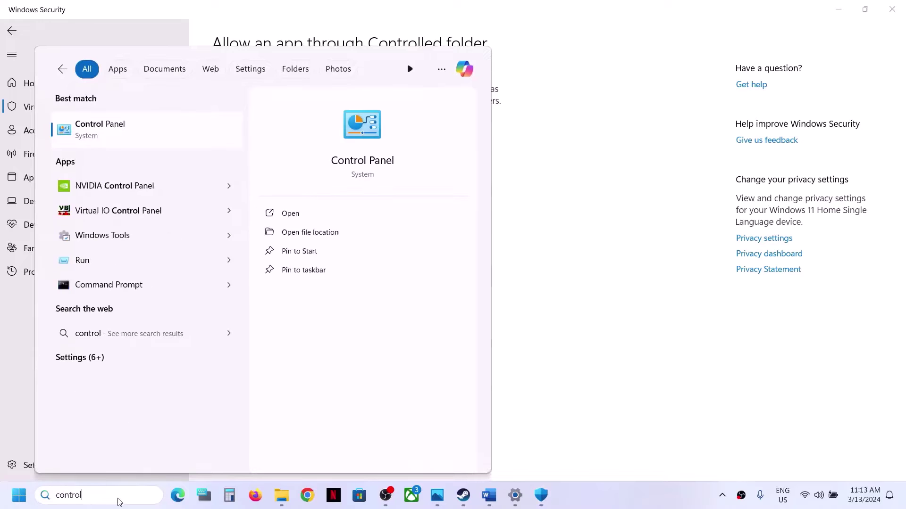
pyautogui.press('Return')
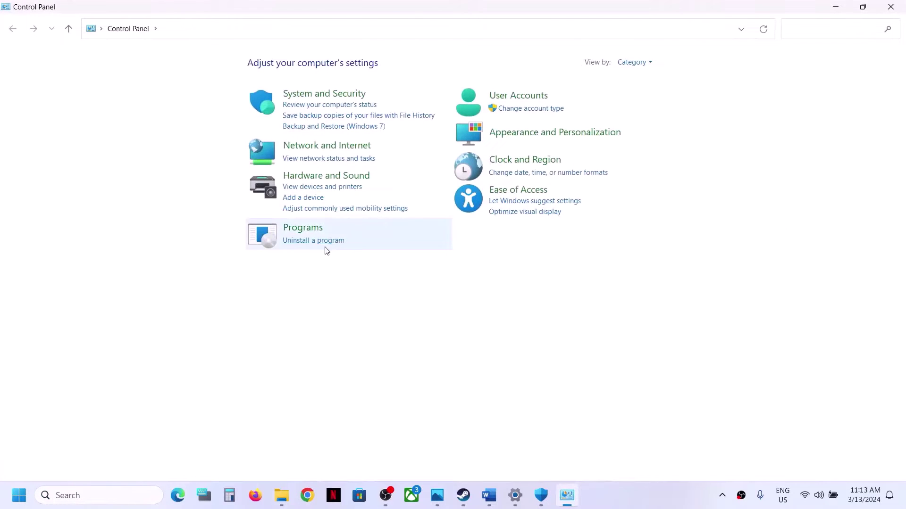
pyautogui.click(329, 95)
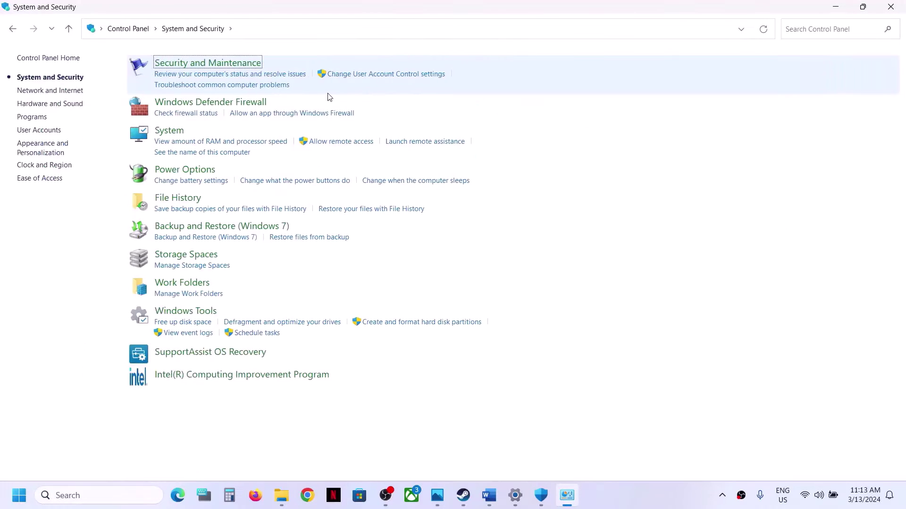
pyautogui.click(251, 103)
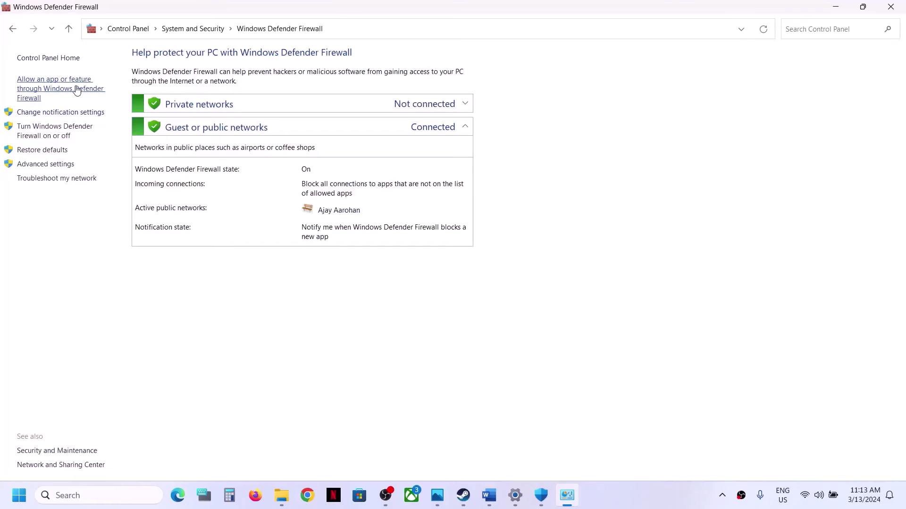
pyautogui.click(77, 91)
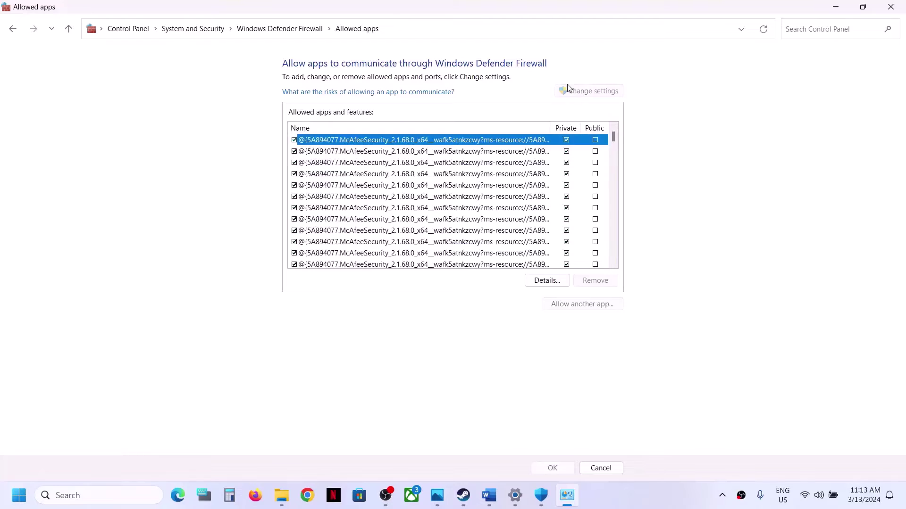
# Try adding the Supermarket Simulator exe as a firewall exception; it's already listed.
pyautogui.click(604, 303)
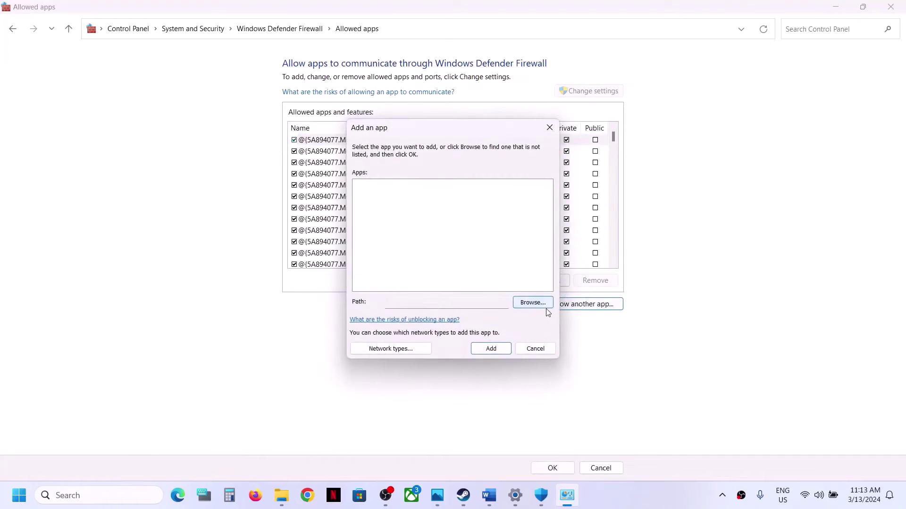
pyautogui.click(533, 302)
pyautogui.click(518, 169)
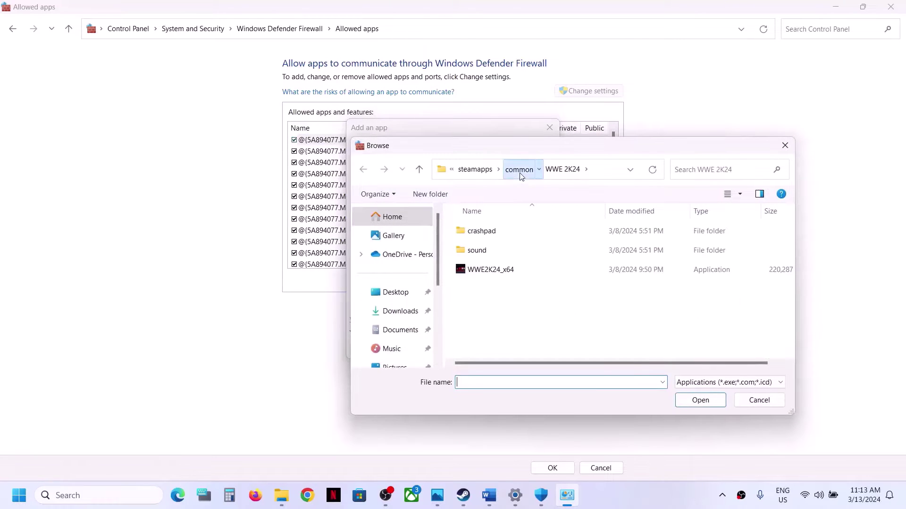
pyautogui.doubleClick(516, 331)
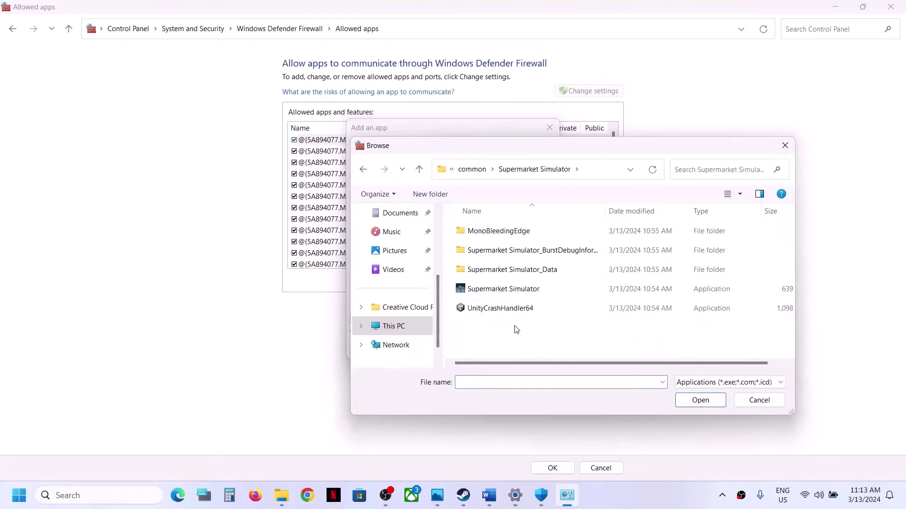
pyautogui.click(501, 291)
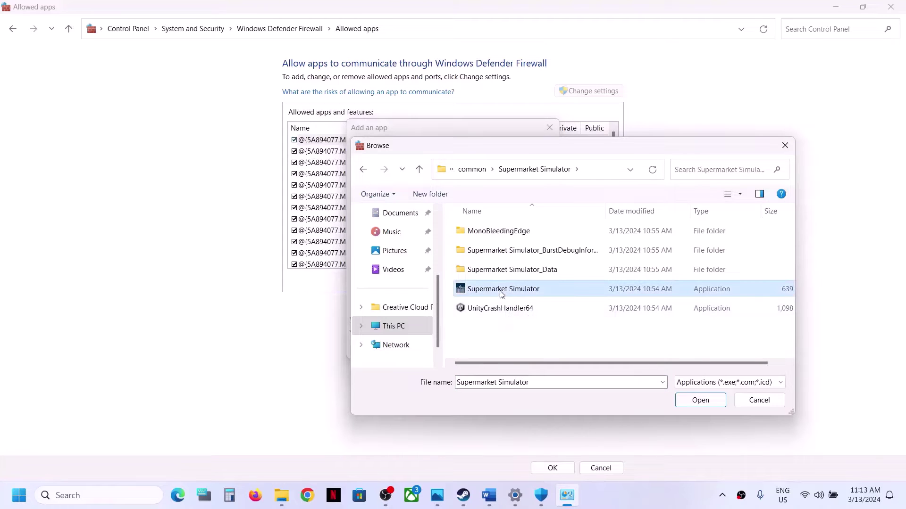
pyautogui.click(700, 400)
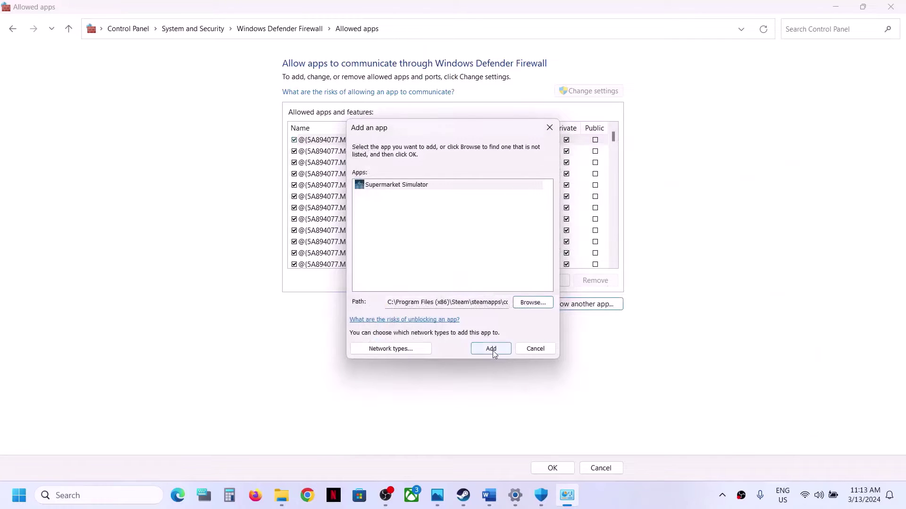
pyautogui.click(491, 349)
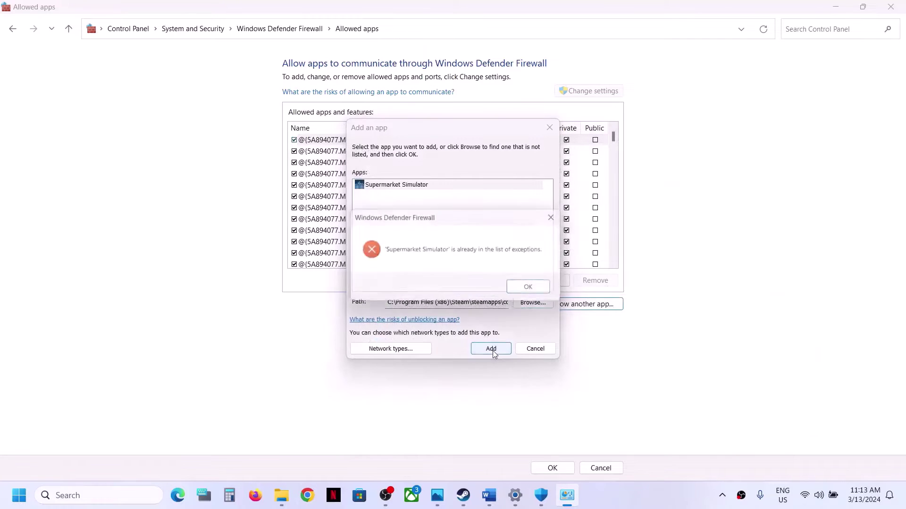
pyautogui.click(527, 291)
# Check the game's subfolders, re-add the Supermarket Simulator exe, then cancel and confirm with OK.
pyautogui.click(531, 302)
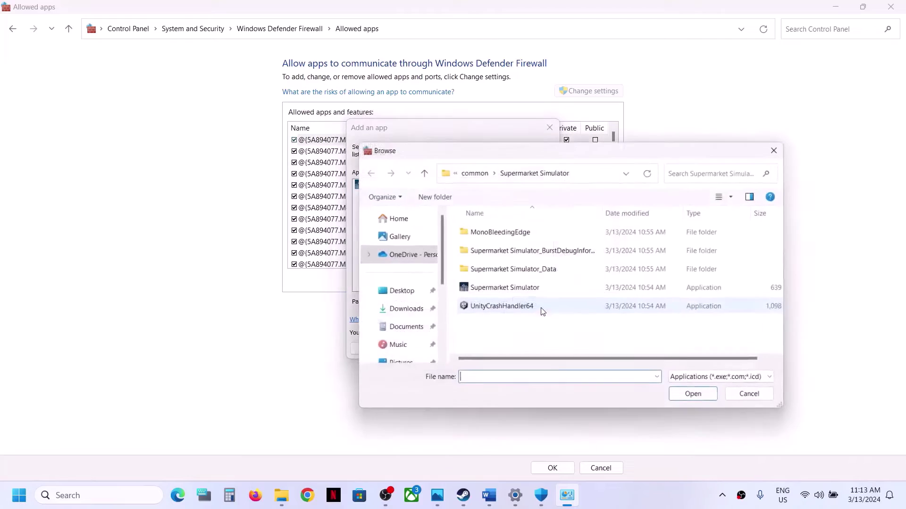
pyautogui.doubleClick(518, 236)
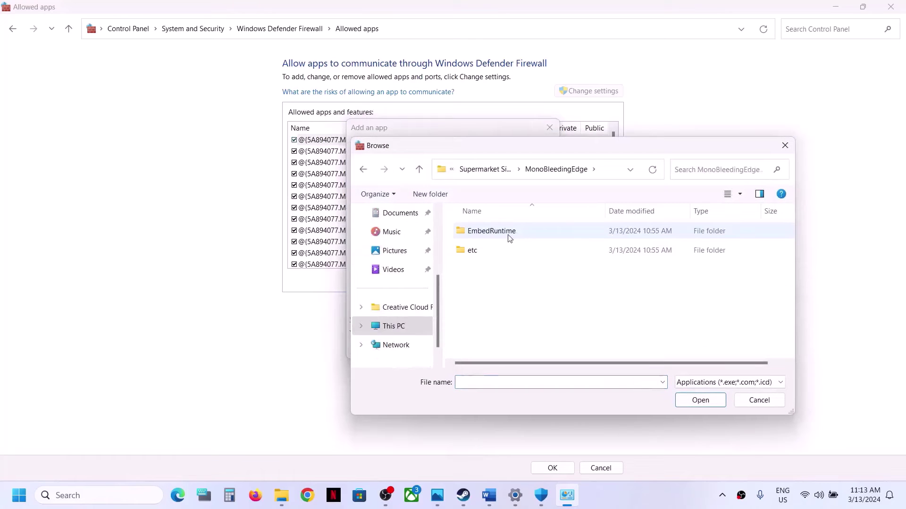
pyautogui.click(419, 169)
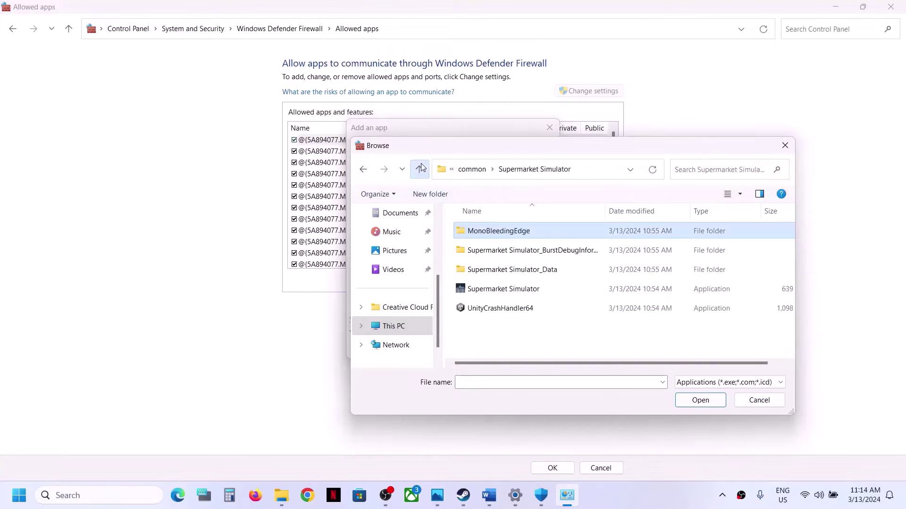
pyautogui.doubleClick(490, 249)
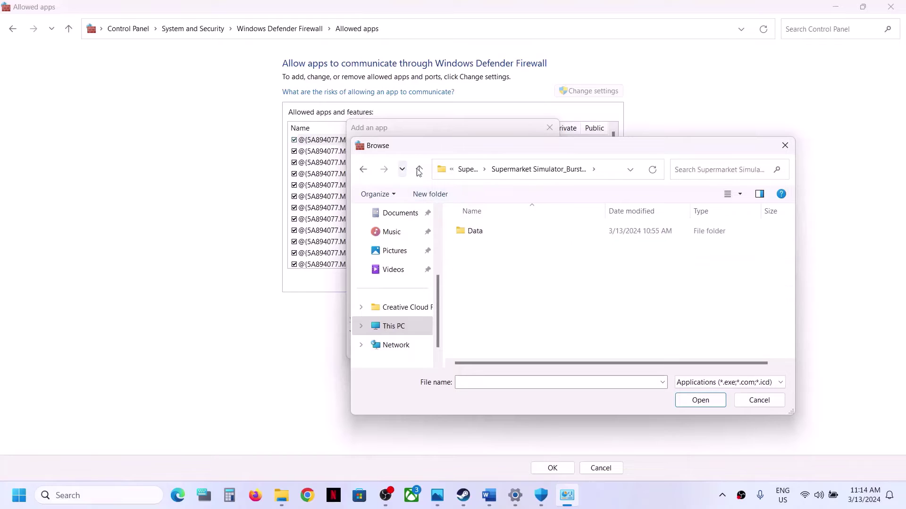
pyautogui.click(418, 171)
pyautogui.doubleClick(495, 270)
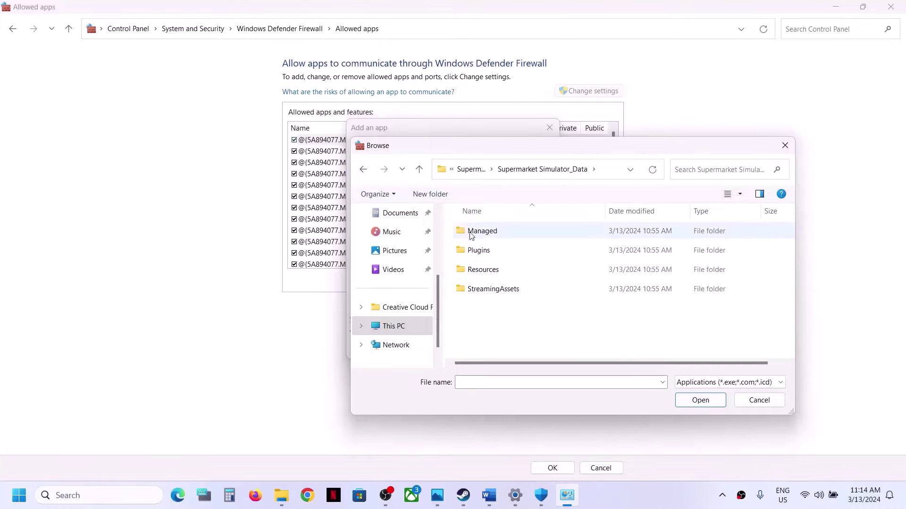
pyautogui.click(419, 169)
pyautogui.click(499, 288)
pyautogui.click(700, 400)
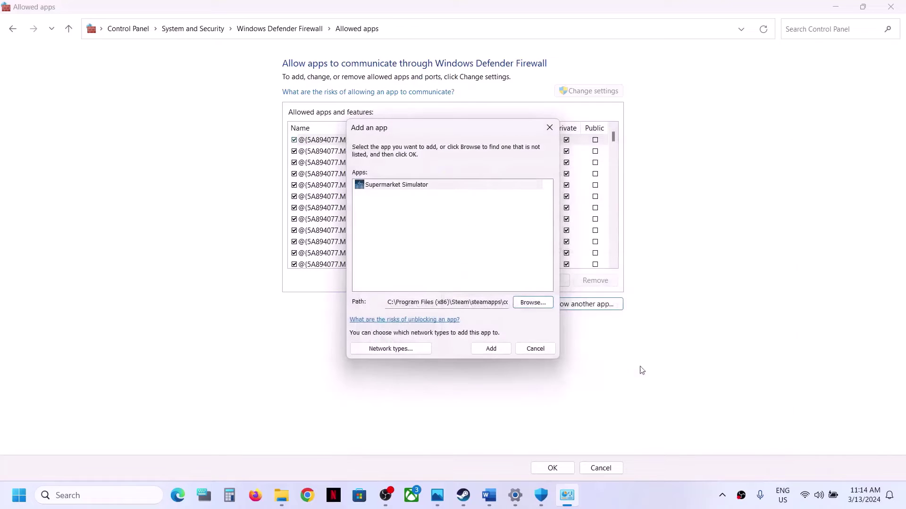
pyautogui.click(493, 351)
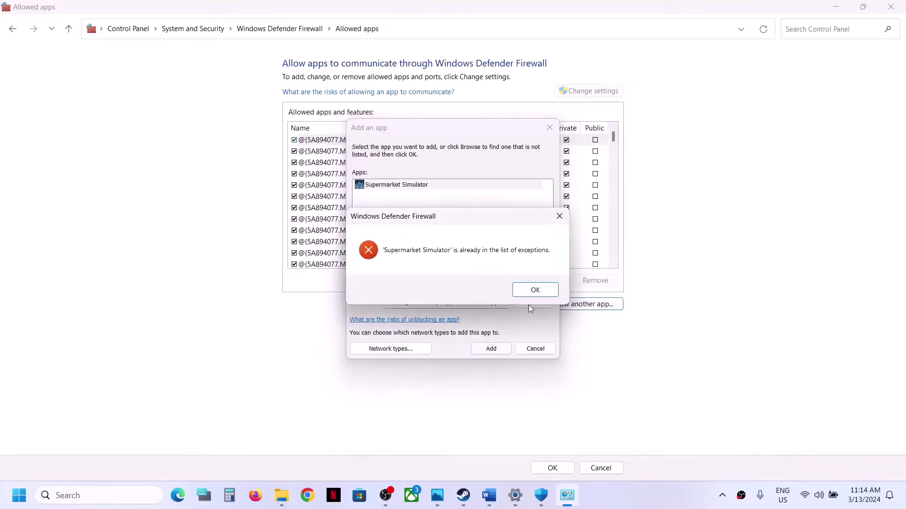
pyautogui.click(533, 288)
pyautogui.click(535, 348)
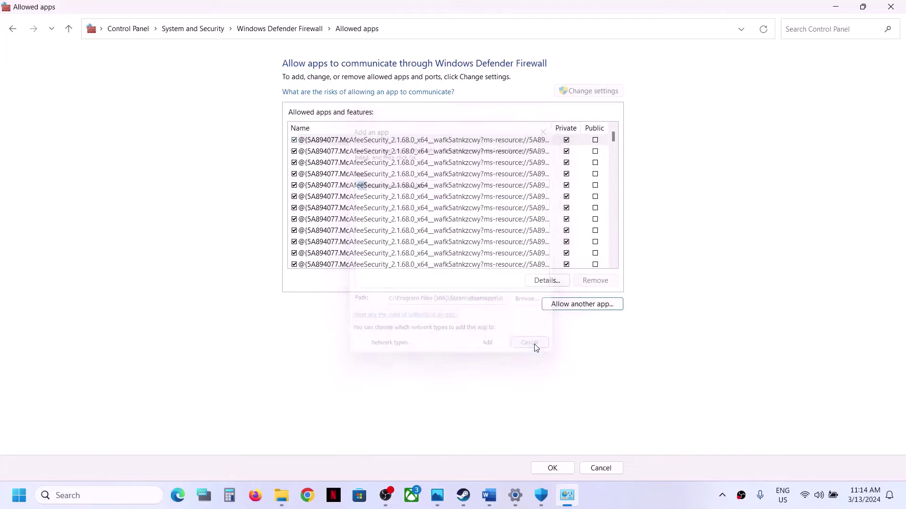
pyautogui.click(549, 465)
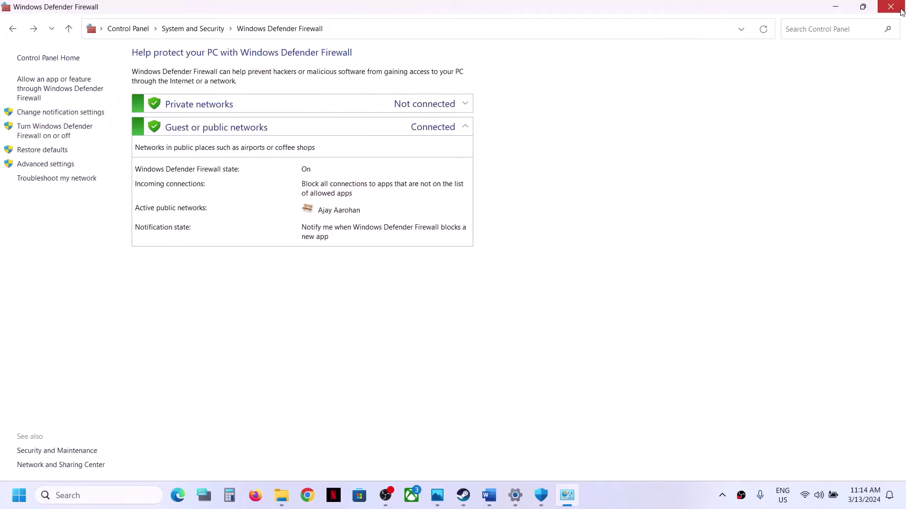
# Close the firewall, Windows Security and Settings windows and scroll the guide to Step 4.
pyautogui.click(902, 6)
pyautogui.click(895, 7)
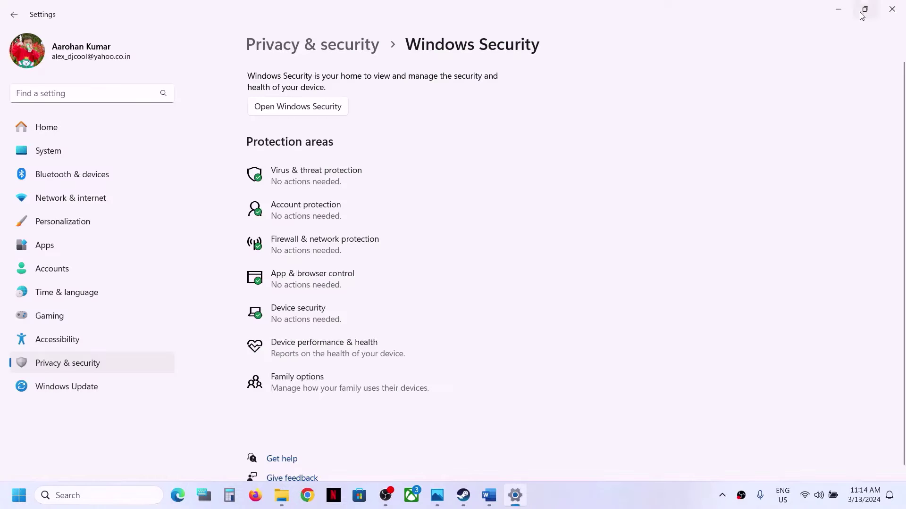
pyautogui.click(892, 9)
pyautogui.click(490, 505)
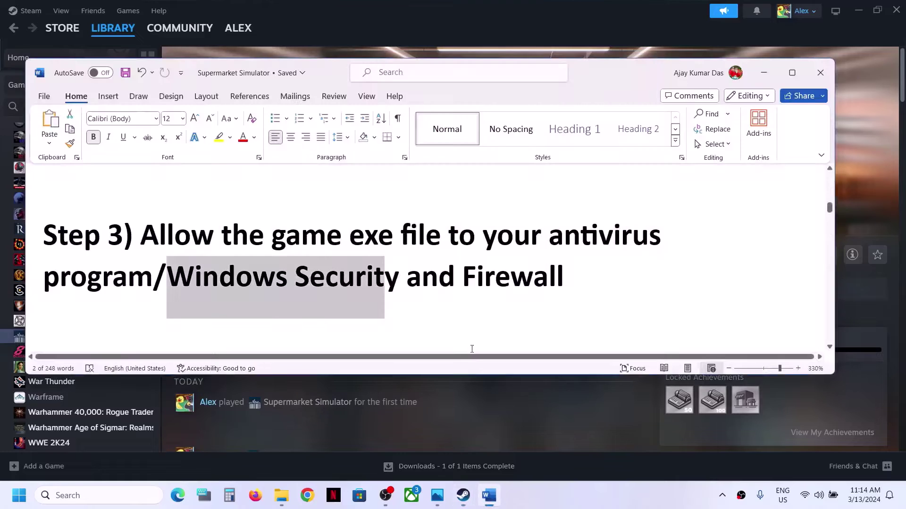
pyautogui.scroll(-5, 314, 324)
pyautogui.moveTo(147, 206); pyautogui.dragTo(250, 241)
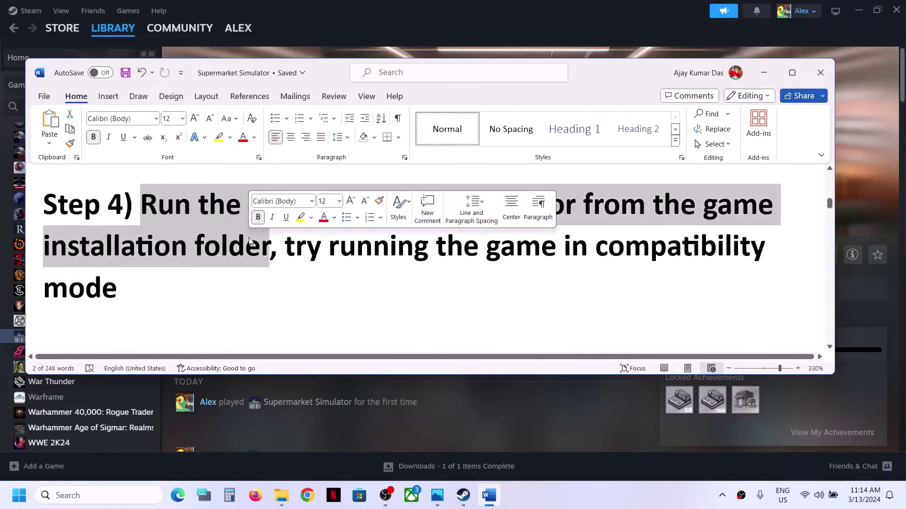
# In Steam, use Manage > Browse local files on Supermarket Simulator to open its install folder.
pyautogui.click(764, 73)
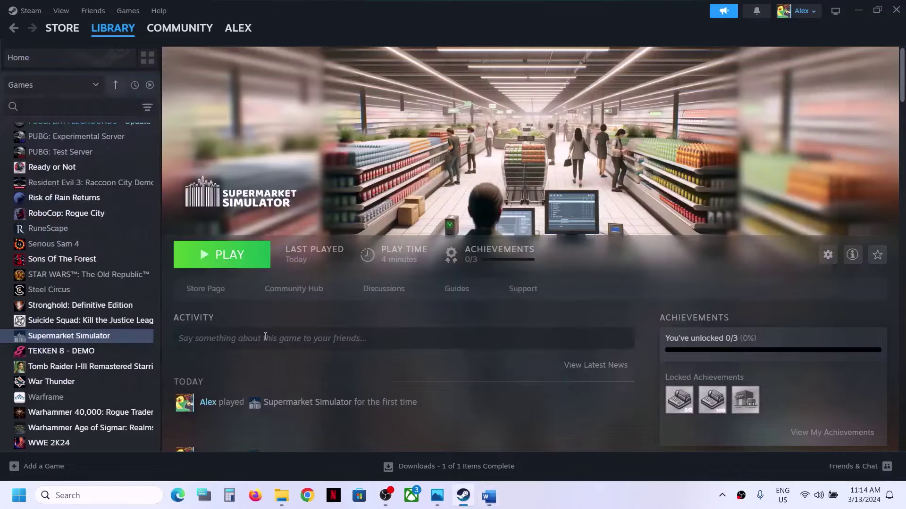
pyautogui.rightClick(124, 337)
pyautogui.moveTo(155, 409)
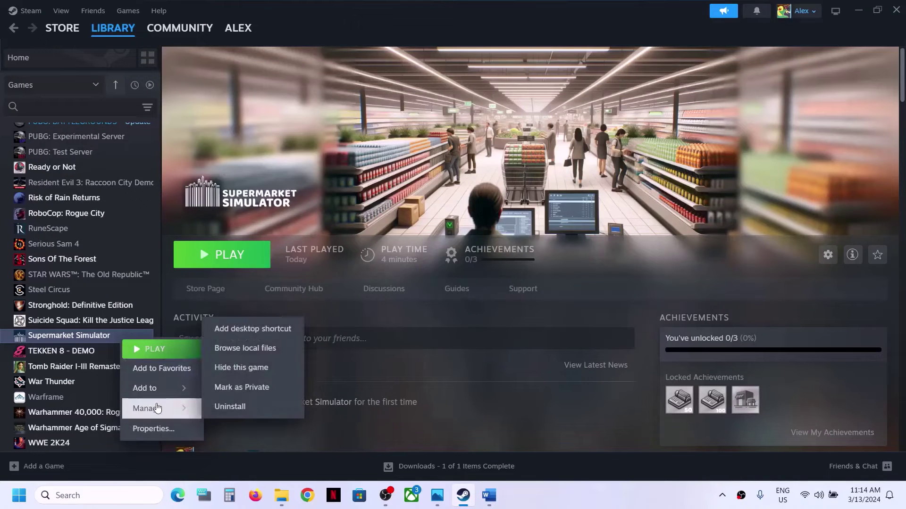
pyautogui.click(255, 348)
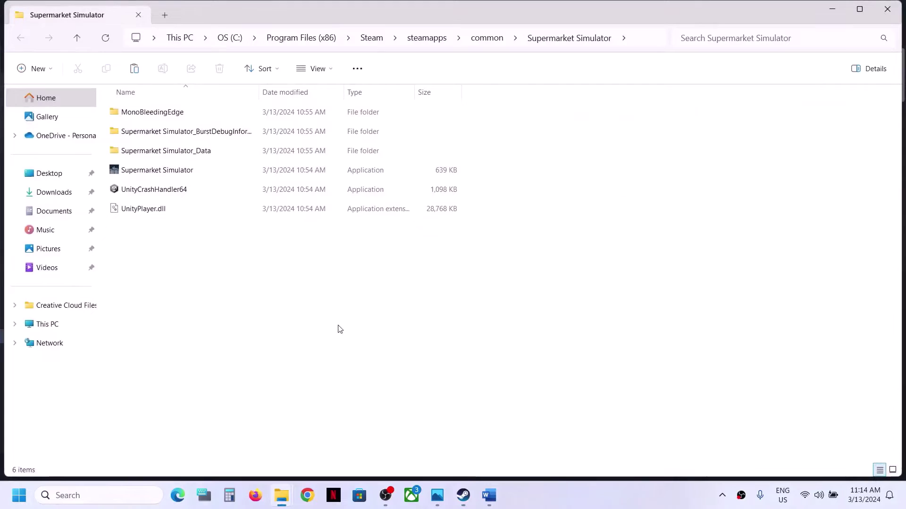
# Open the Supermarket Simulator exe's compatibility properties and apply them unchanged.
pyautogui.click(182, 177)
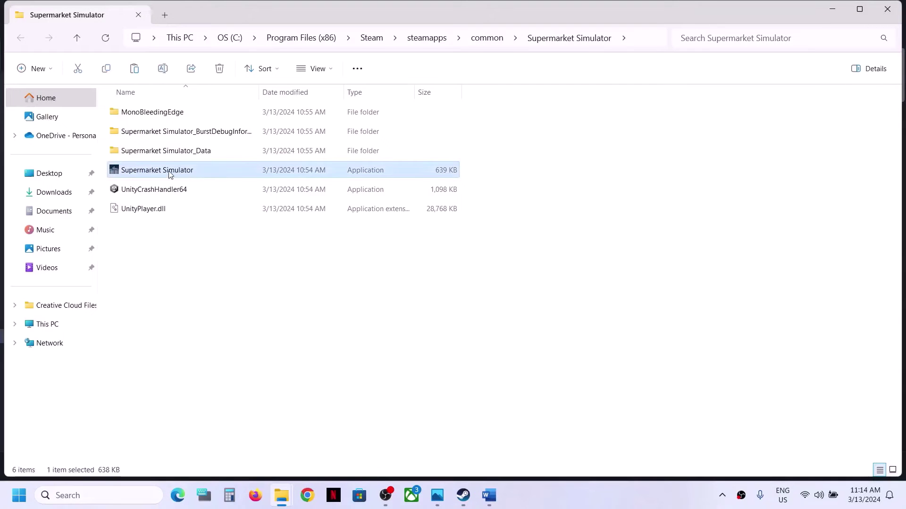
pyautogui.rightClick(171, 174)
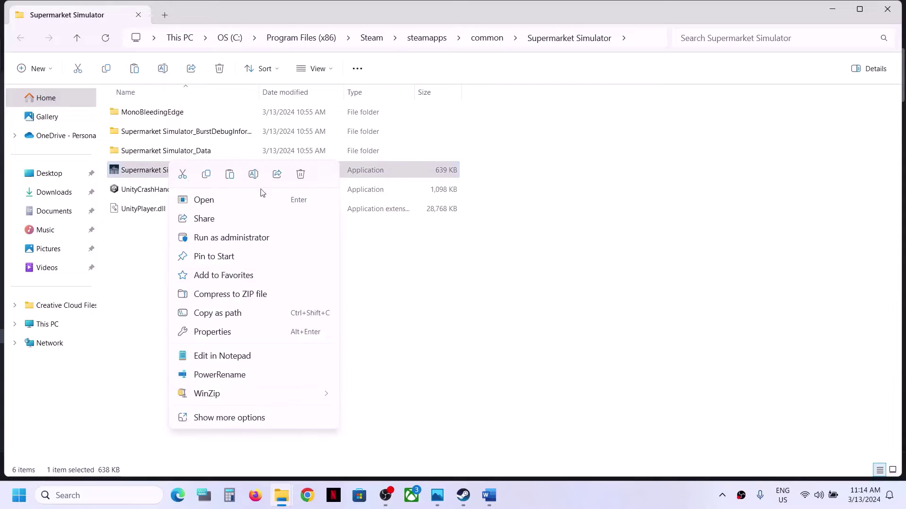
pyautogui.click(221, 335)
pyautogui.moveTo(329, 170); pyautogui.dragTo(438, 75)
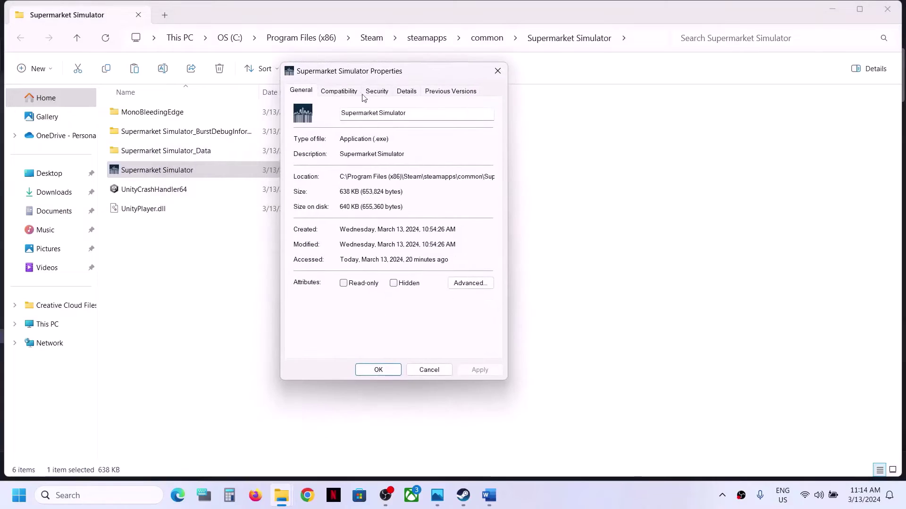
pyautogui.click(338, 91)
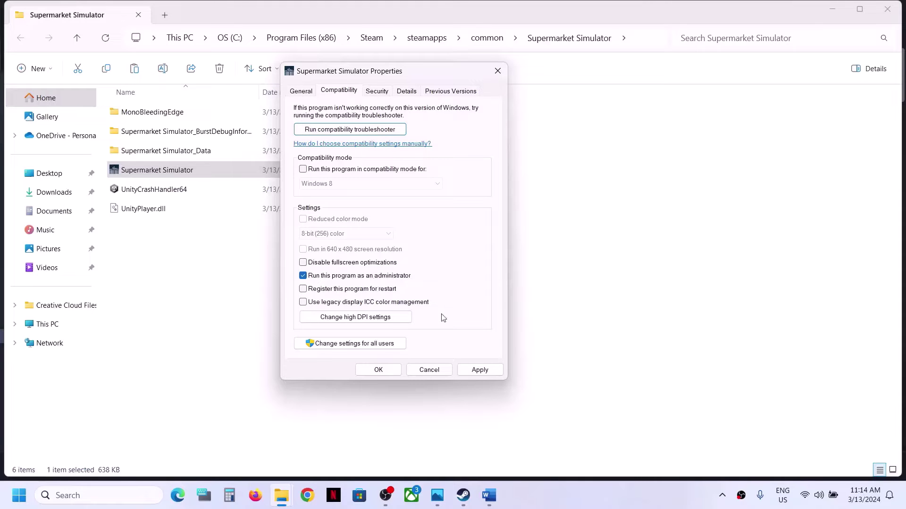
pyautogui.click(478, 370)
pyautogui.click(378, 370)
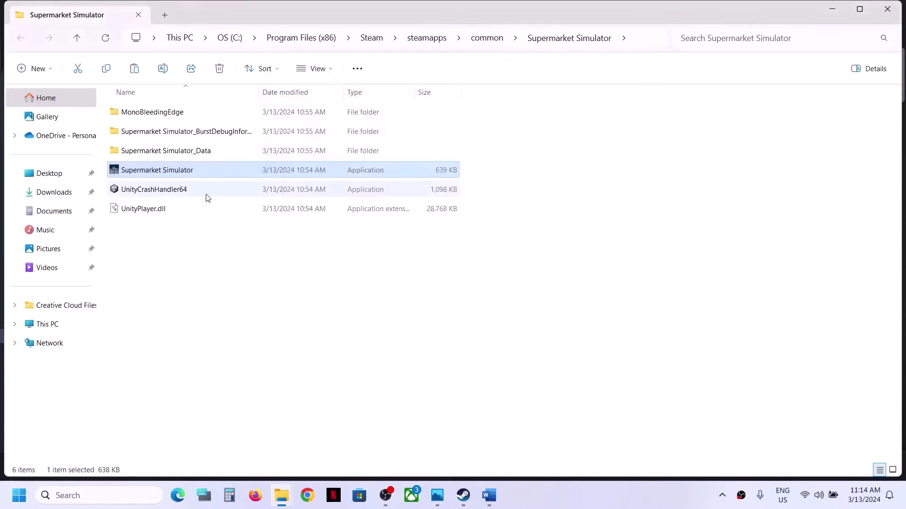
# Turn on compatibility mode for the game exe with Windows 8 and apply.
pyautogui.rightClick(191, 175)
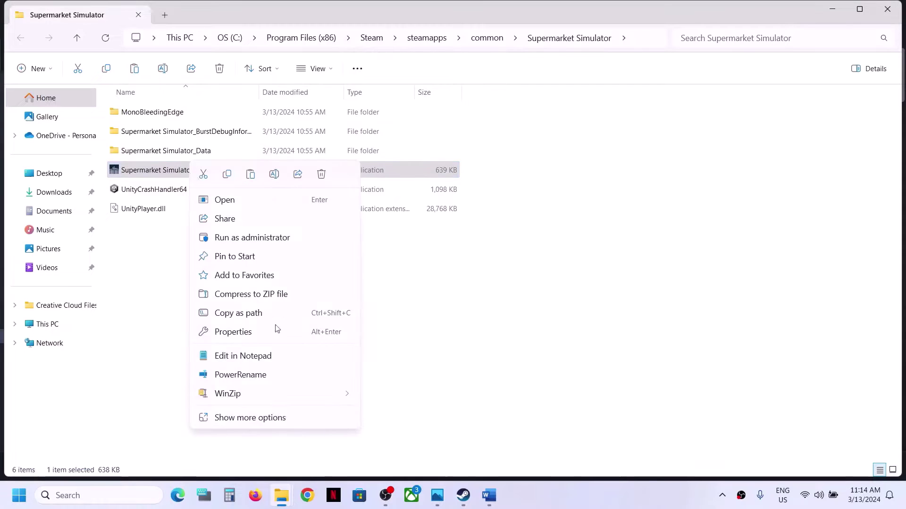
pyautogui.click(243, 336)
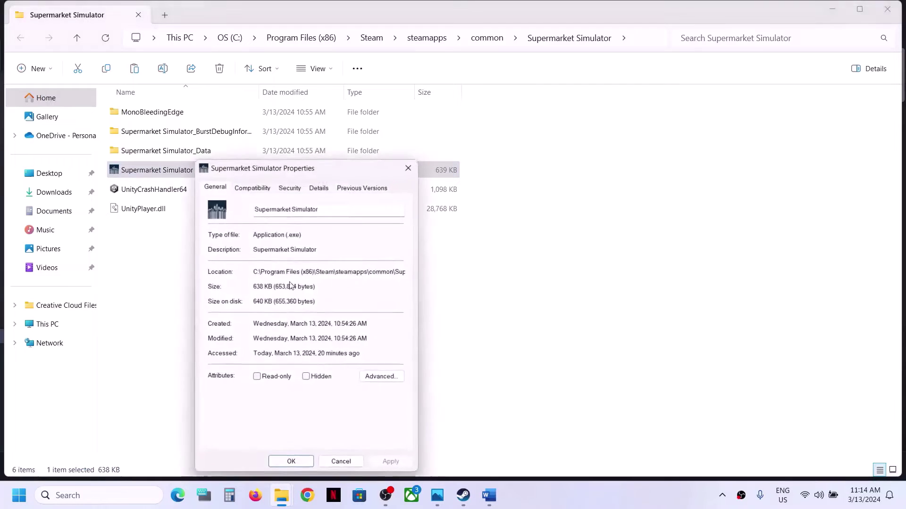
pyautogui.click(265, 189)
pyautogui.moveTo(309, 168); pyautogui.dragTo(392, 96)
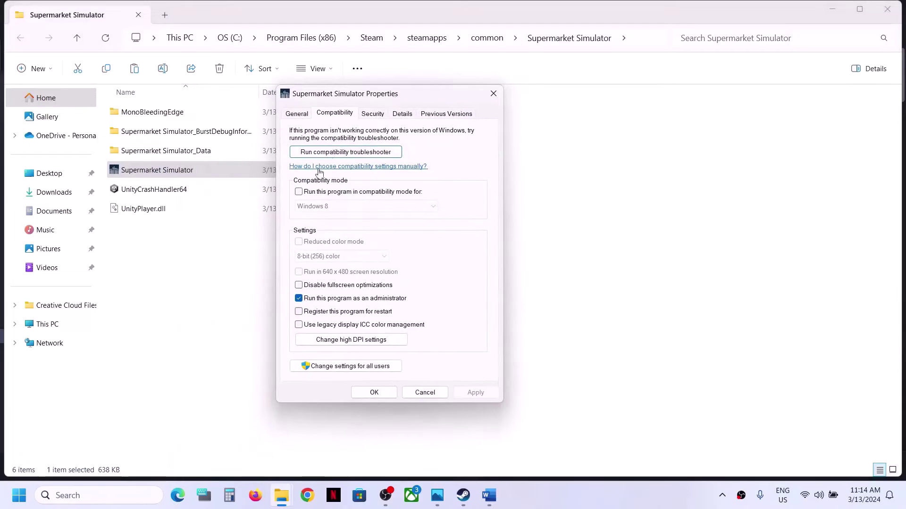
pyautogui.click(299, 192)
pyautogui.click(316, 206)
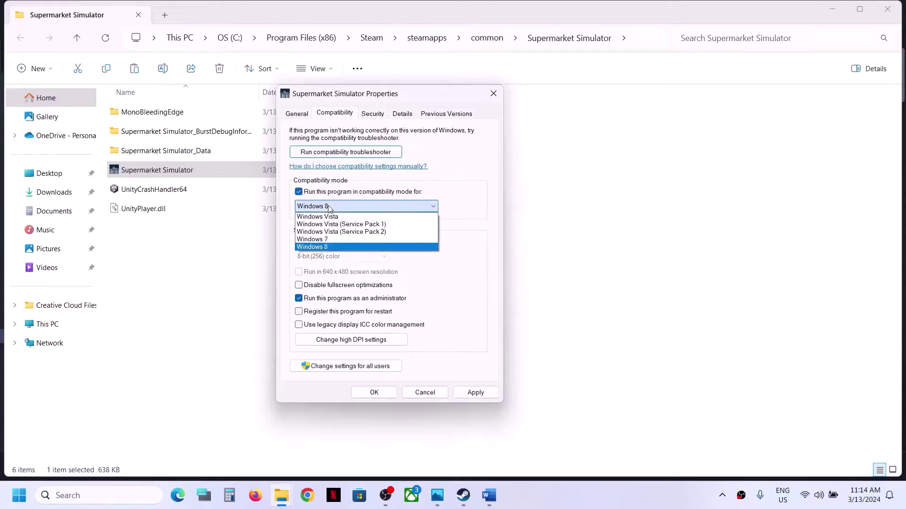
pyautogui.click(327, 247)
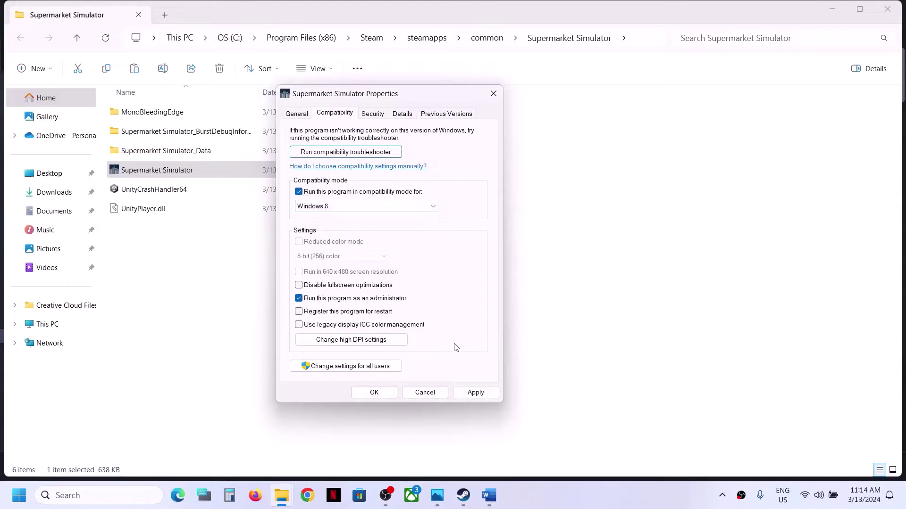
pyautogui.click(473, 392)
pyautogui.click(366, 398)
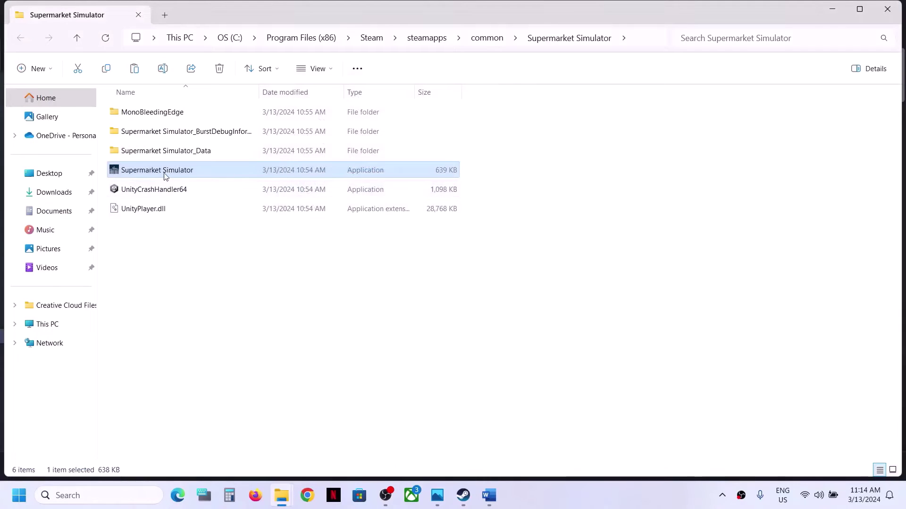
# Change the game exe's compatibility target to Windows 7 and apply.
pyautogui.rightClick(165, 176)
pyautogui.click(218, 331)
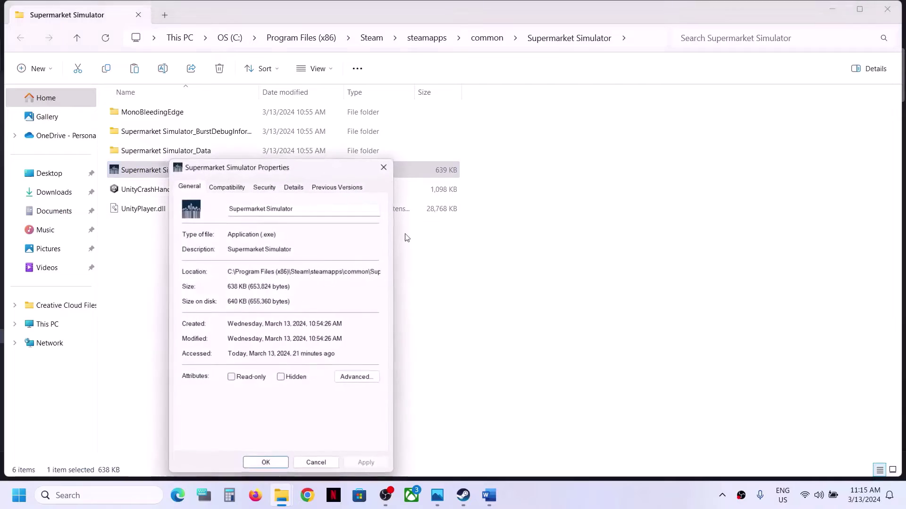
pyautogui.moveTo(327, 169); pyautogui.dragTo(485, 75)
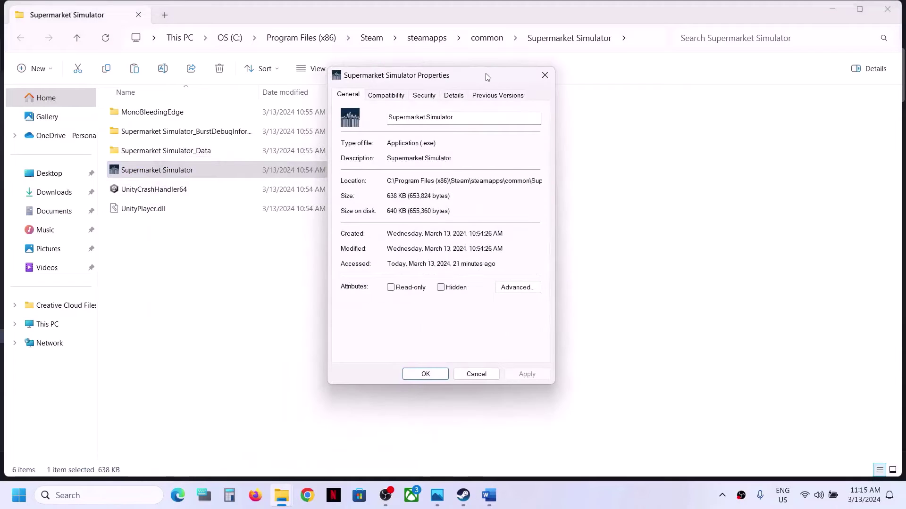
pyautogui.click(392, 97)
pyautogui.click(393, 189)
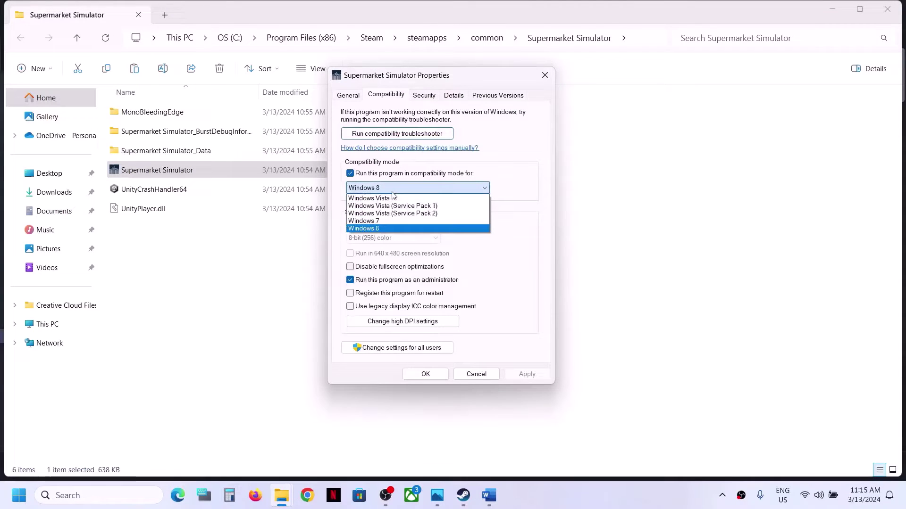
pyautogui.click(372, 221)
pyautogui.click(528, 374)
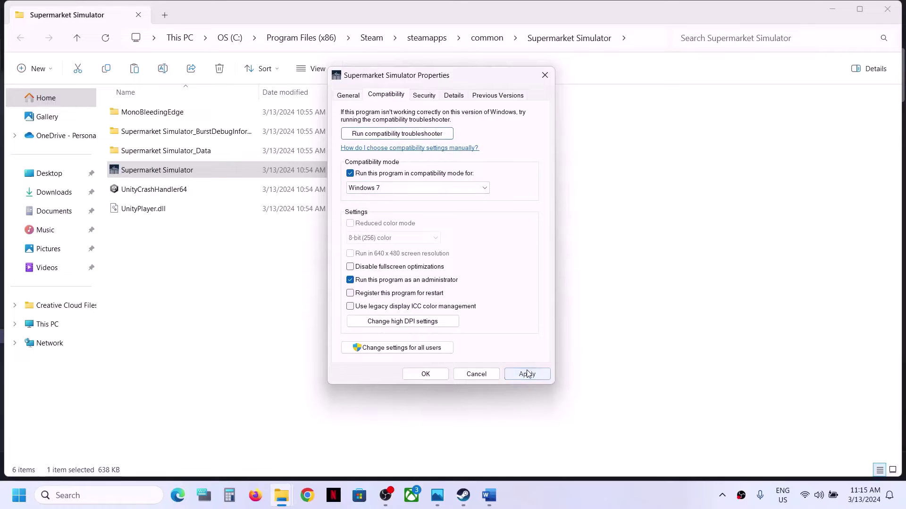
pyautogui.click(437, 377)
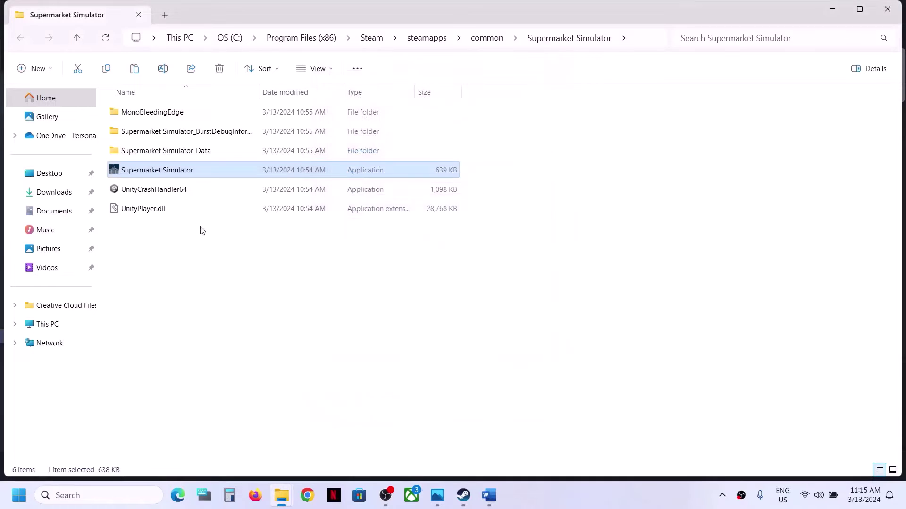
# Turn off fullscreen optimizations for the Supermarket Simulator exe and apply.
pyautogui.rightClick(189, 175)
pyautogui.click(232, 332)
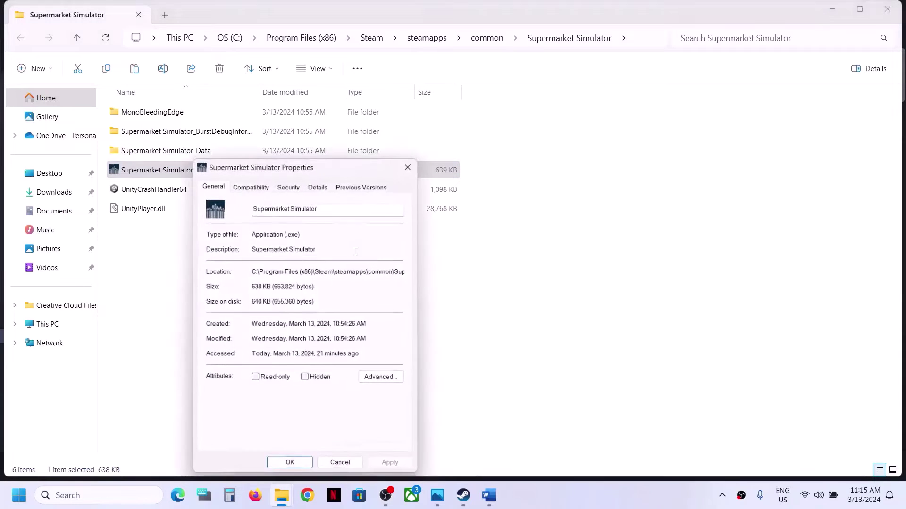
pyautogui.moveTo(348, 170); pyautogui.dragTo(456, 100)
pyautogui.click(369, 117)
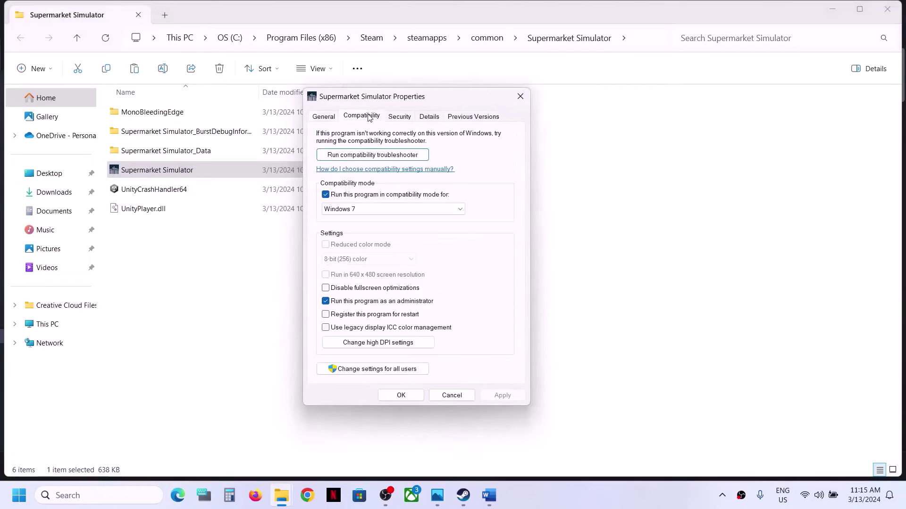
pyautogui.click(324, 292)
pyautogui.click(503, 400)
pyautogui.click(401, 396)
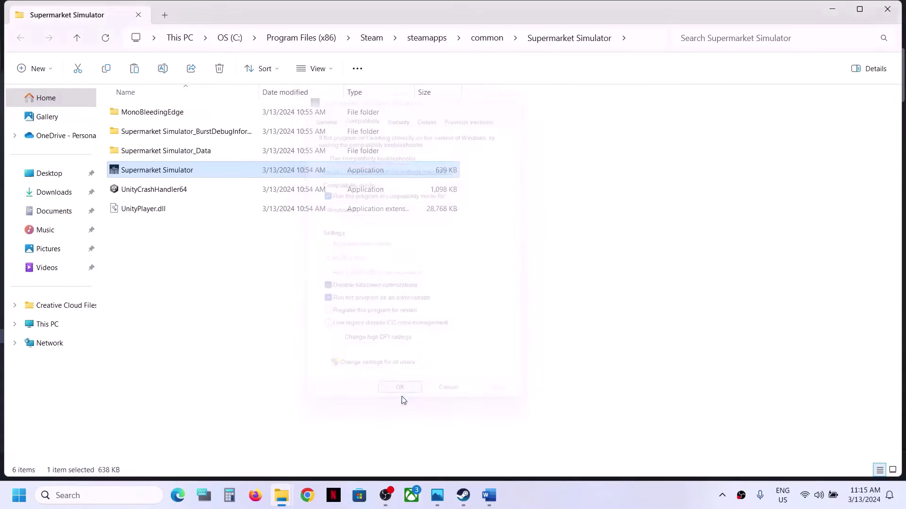
# Stop the game exe running as administrator, apply, and close the game folder window.
pyautogui.rightClick(182, 174)
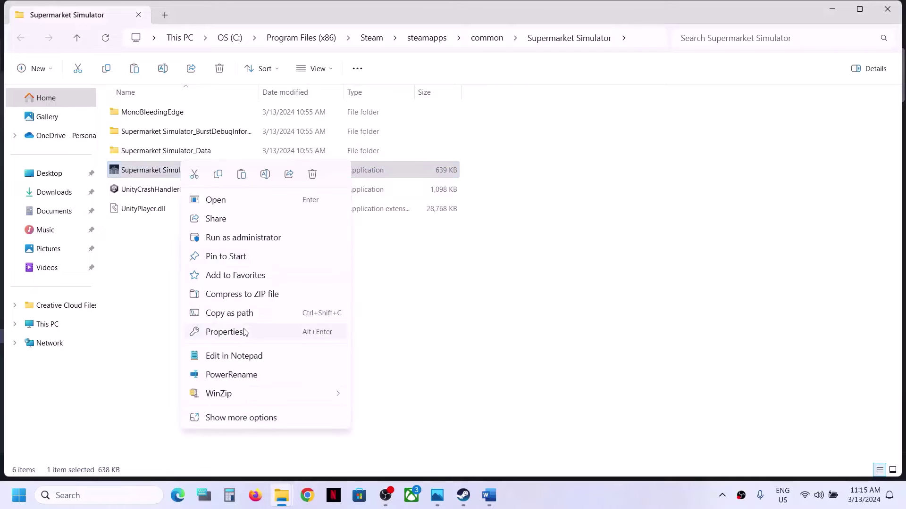
pyautogui.click(225, 333)
pyautogui.click(243, 186)
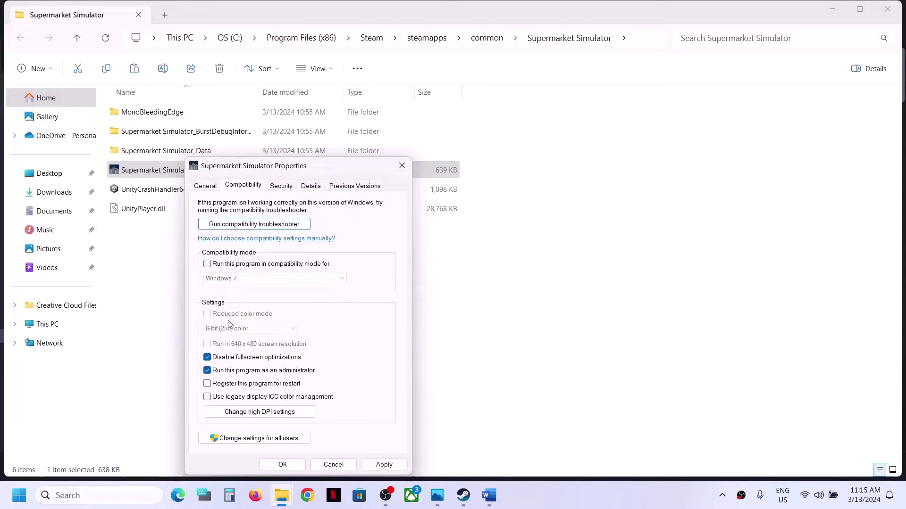
pyautogui.click(208, 372)
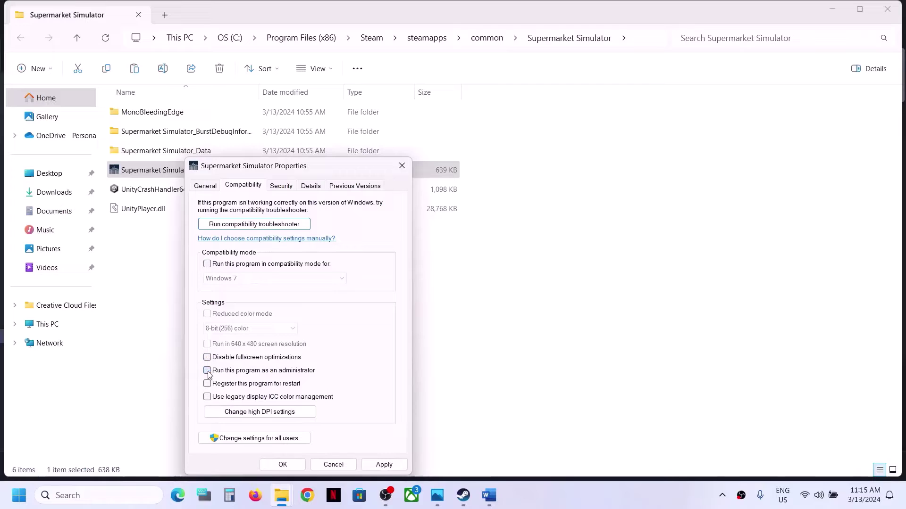
pyautogui.click(383, 464)
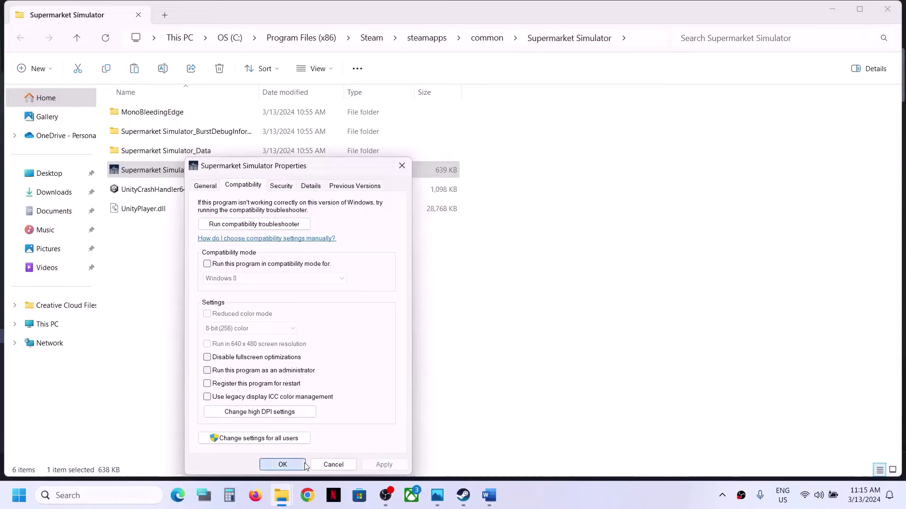
pyautogui.click(283, 465)
pyautogui.click(888, 9)
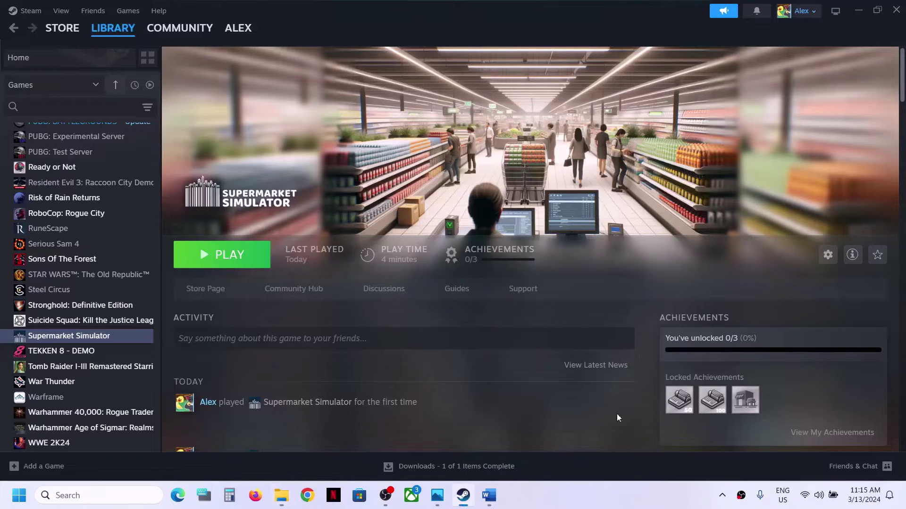
# Review the troubleshooting notes document for the next fix.
pyautogui.click(489, 495)
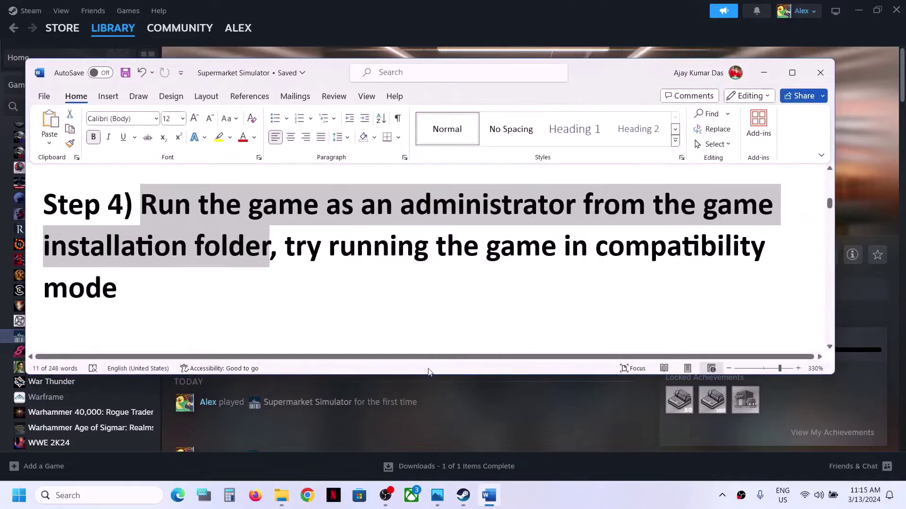
pyautogui.scroll(-5, 423, 312)
pyautogui.scroll(2, 421, 309)
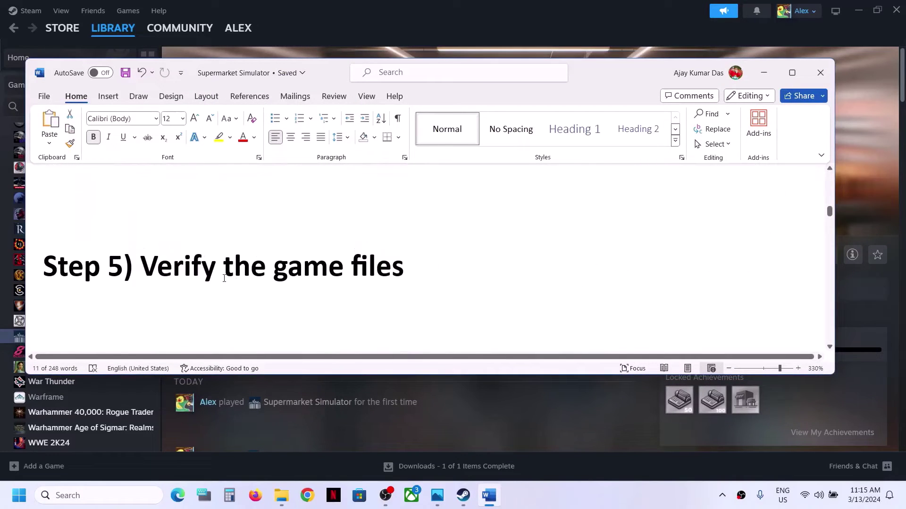
pyautogui.moveTo(223, 274); pyautogui.dragTo(461, 247)
# Verify Supermarket Simulator's installed files in Steam until all 196 are validated.
pyautogui.click(19, 336)
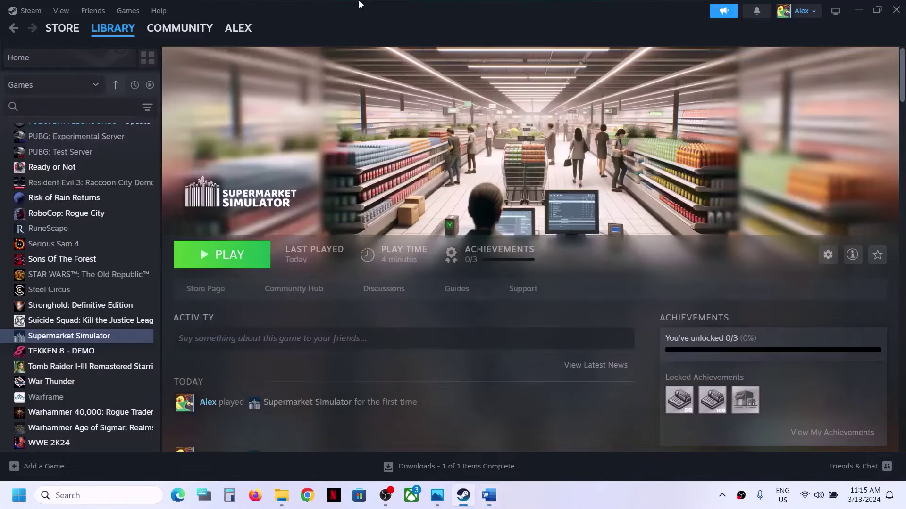
pyautogui.rightClick(75, 343)
pyautogui.click(113, 431)
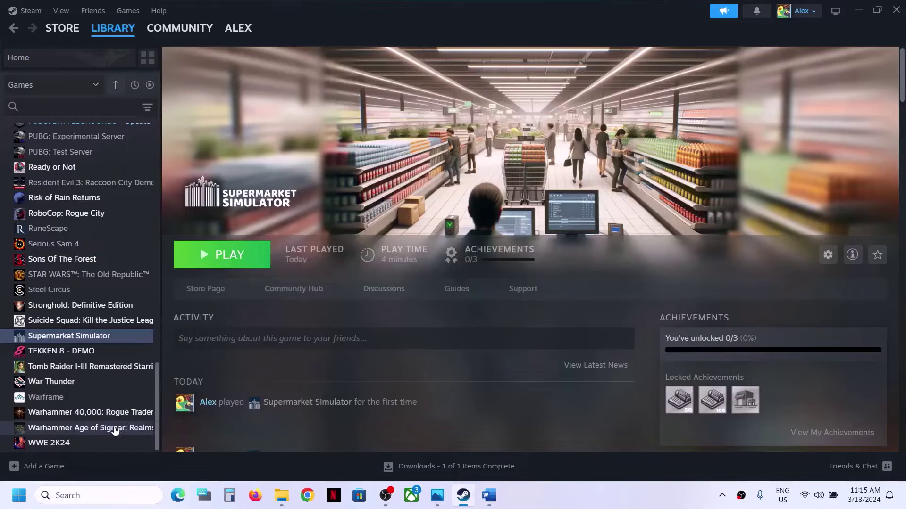
pyautogui.click(256, 183)
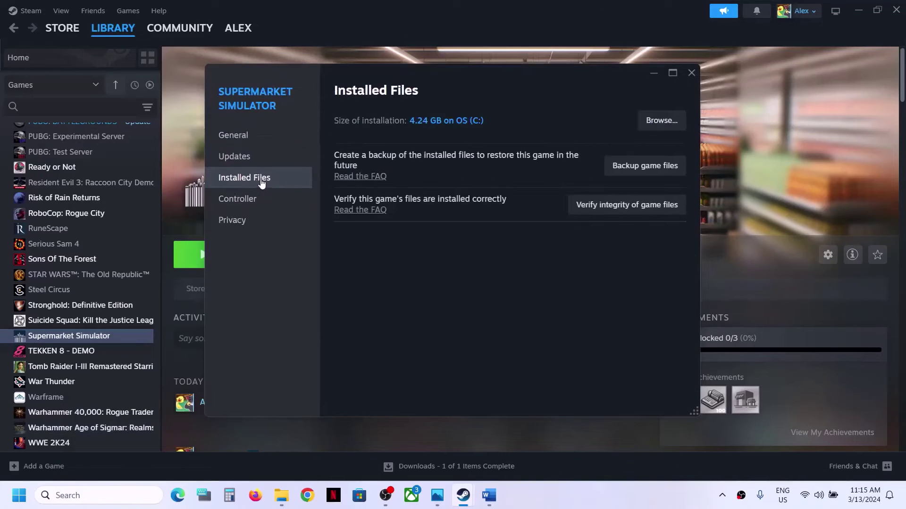
pyautogui.click(632, 212)
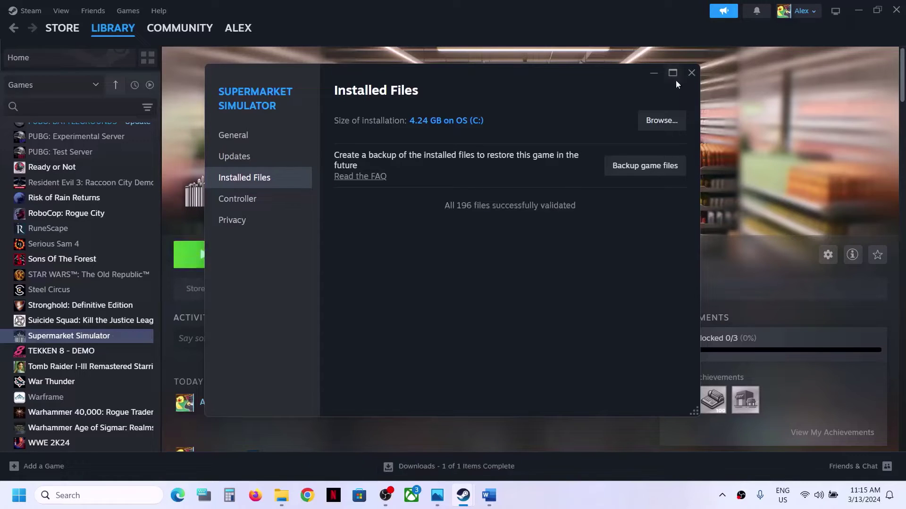
pyautogui.click(690, 74)
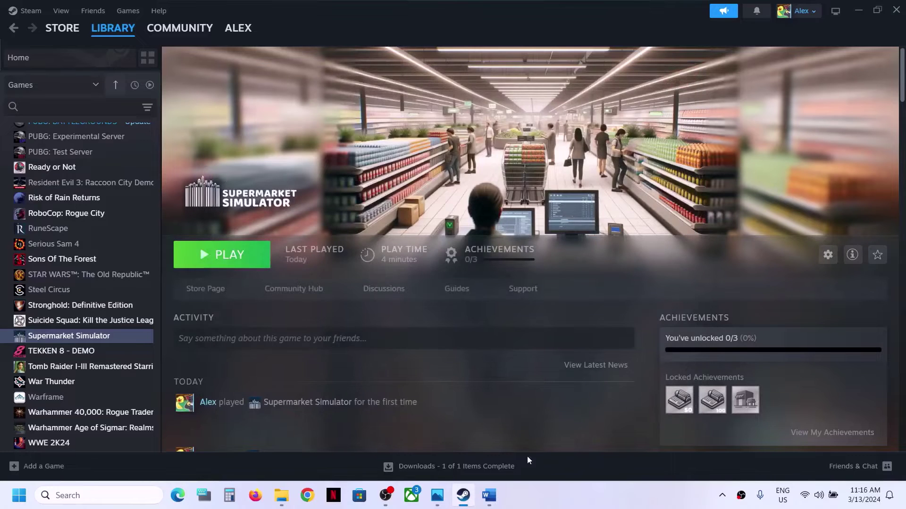
# Highlight the Step 6 dx11/dx12 launch option instruction in the notes.
pyautogui.click(489, 495)
pyautogui.scroll(-3, 403, 311)
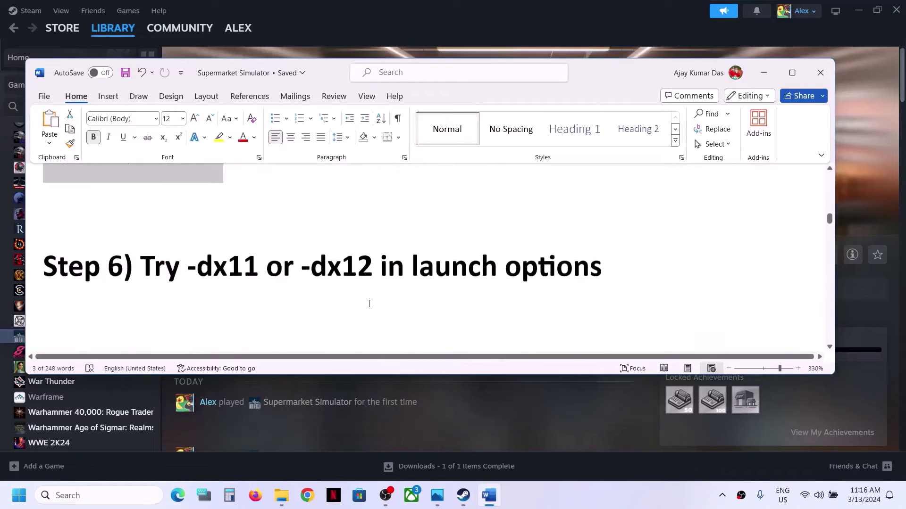
pyautogui.moveTo(197, 255); pyautogui.dragTo(521, 255)
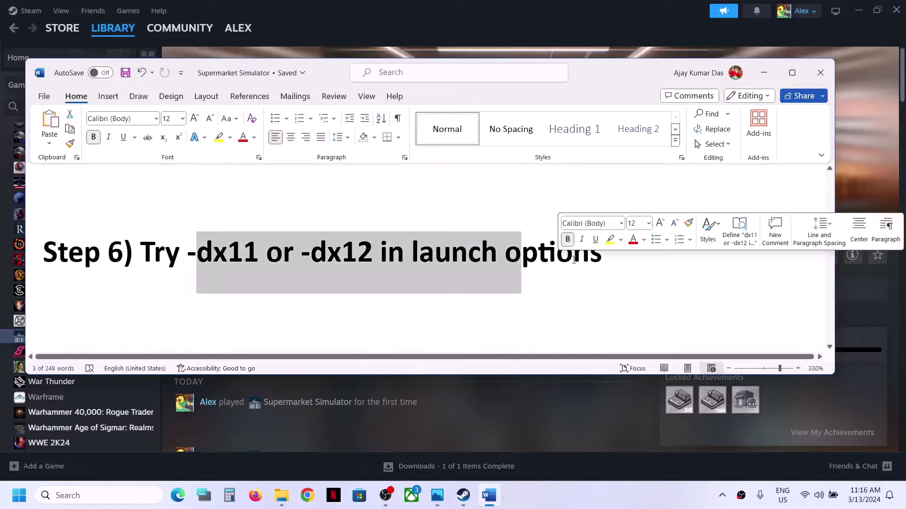
pyautogui.click(765, 74)
# Set Supermarket Simulator's launch option to -dx11, launch it, then quit to Steam.
pyautogui.rightClick(92, 337)
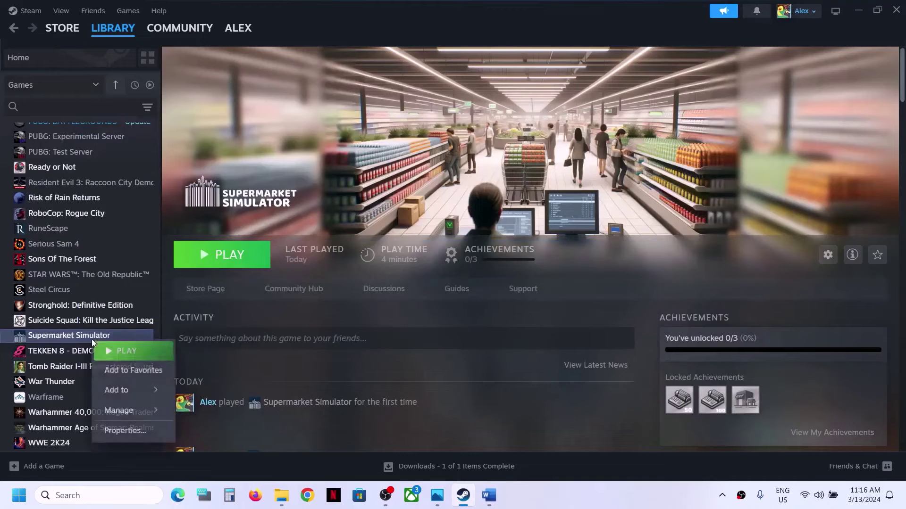
pyautogui.click(124, 430)
pyautogui.click(371, 207)
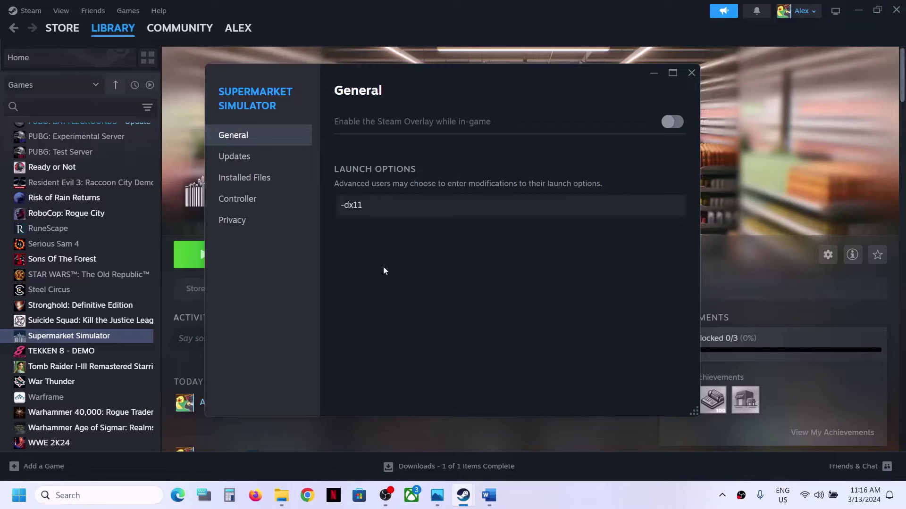
pyautogui.click(689, 73)
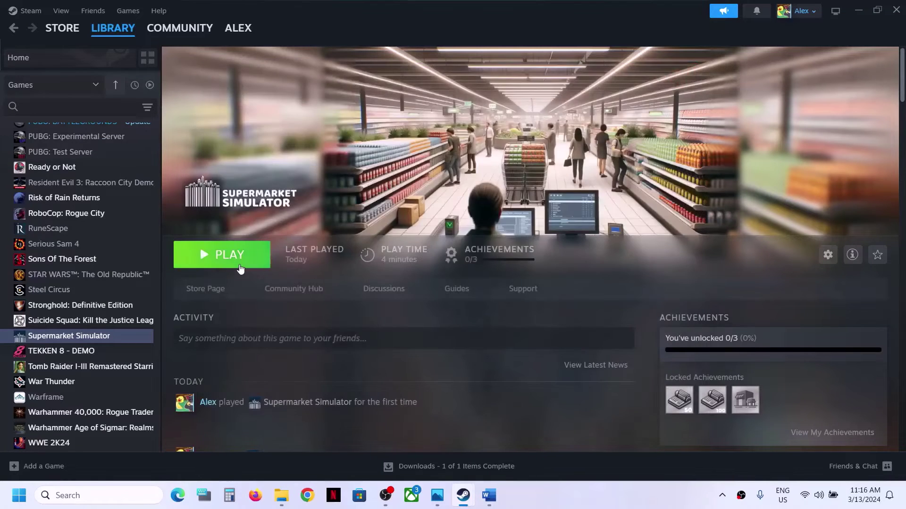
pyautogui.click(240, 269)
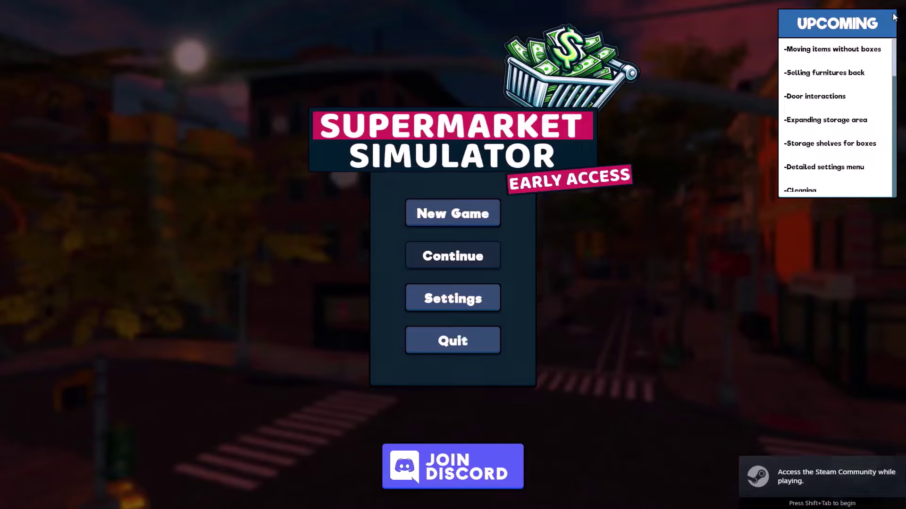
pyautogui.click(480, 350)
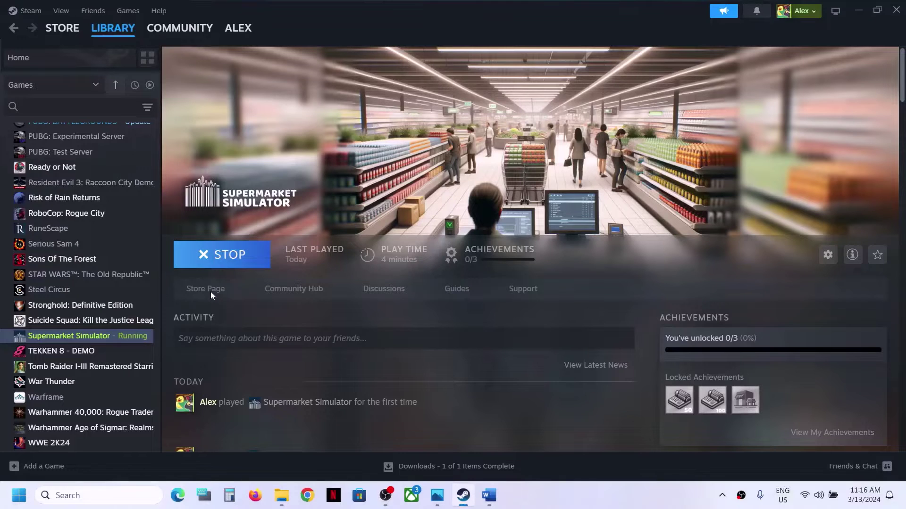
pyautogui.rightClick(88, 335)
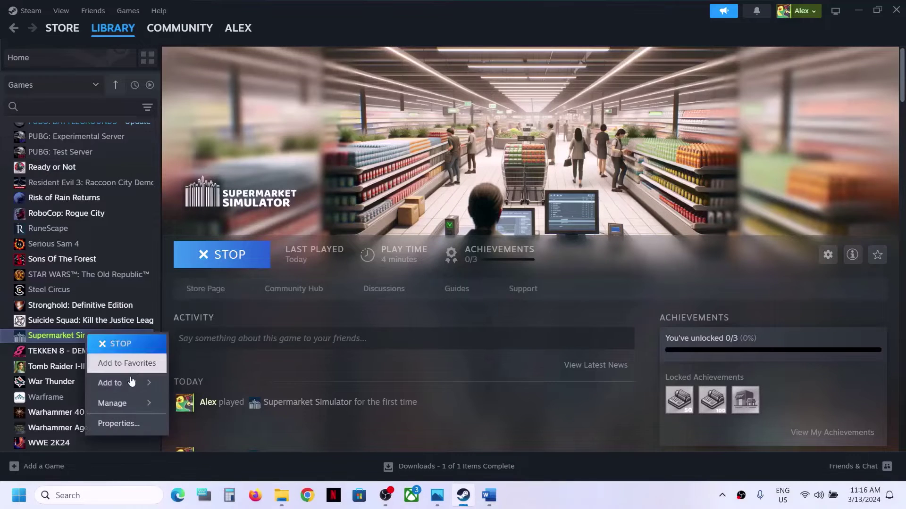
# Replace the -dx11 launch option with -dx12 and launch the game.
pyautogui.click(127, 423)
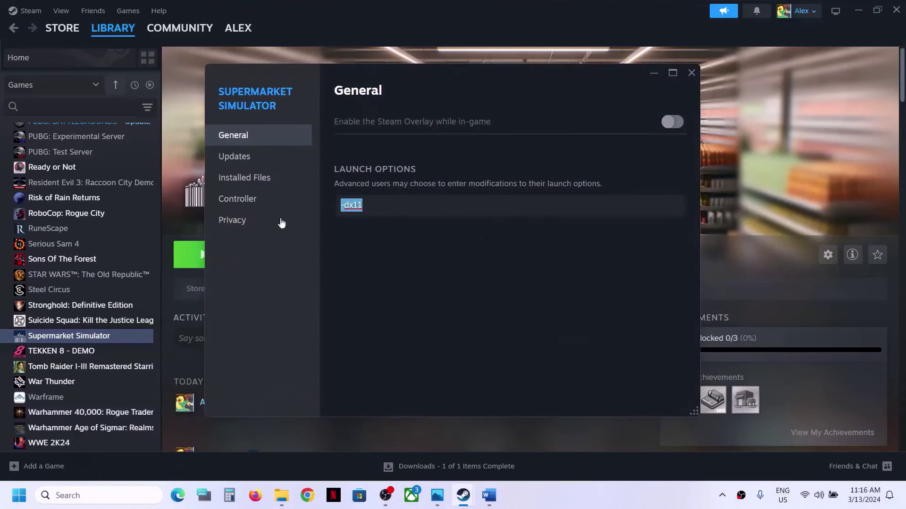
pyautogui.moveTo(382, 208); pyautogui.dragTo(254, 222)
pyautogui.write('-')
pyautogui.click(692, 71)
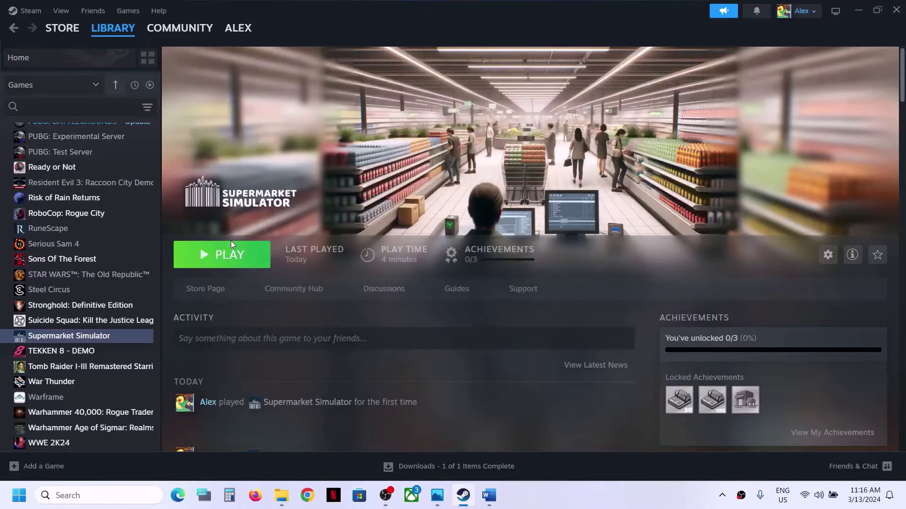
pyautogui.click(230, 255)
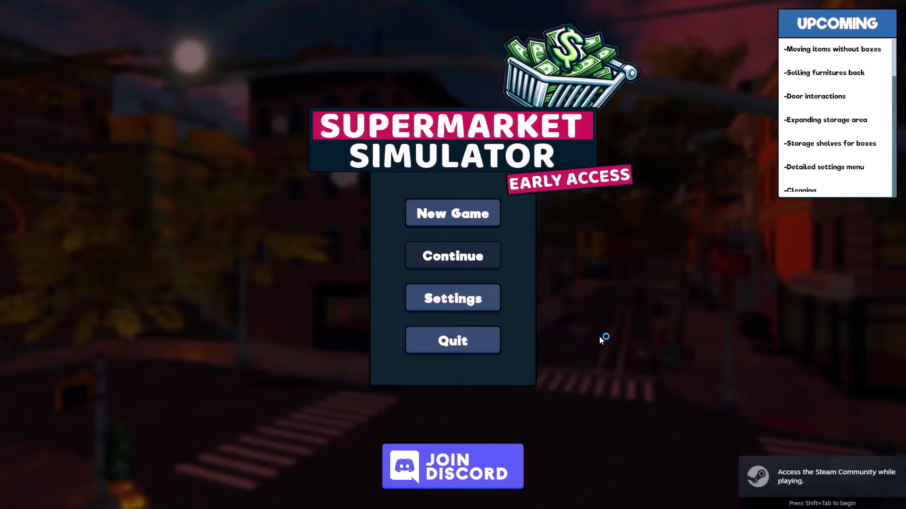
pyautogui.hotkey('alt', 'Tab')
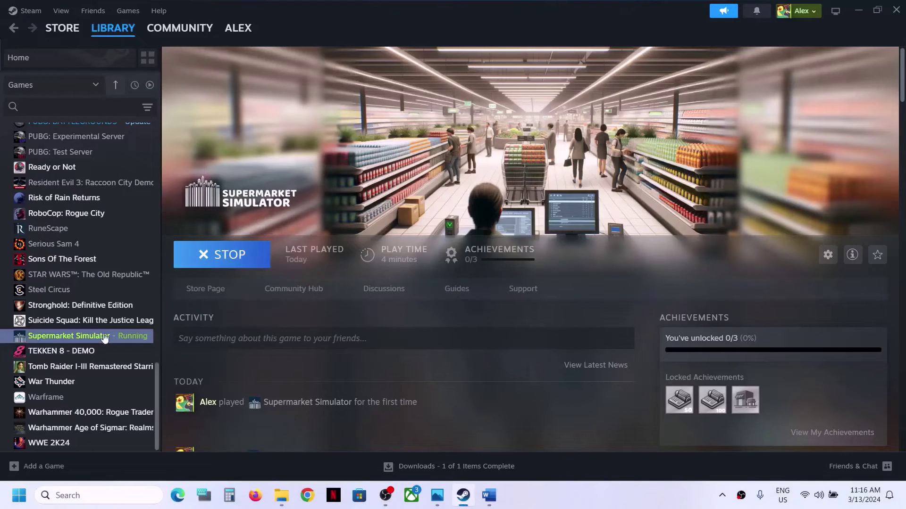
# Stop the running game and delete the -dx12 launch option, leaving it empty.
pyautogui.rightClick(104, 336)
pyautogui.click(137, 344)
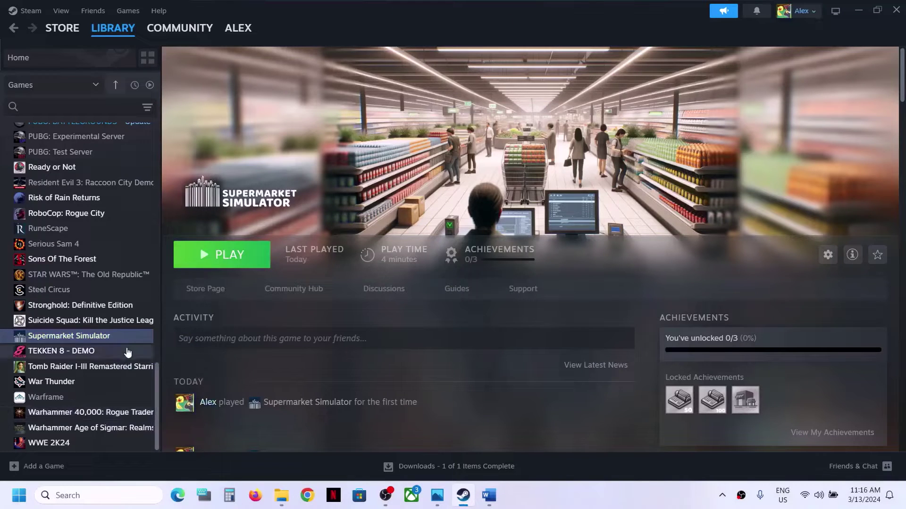
pyautogui.rightClick(123, 342)
pyautogui.click(151, 427)
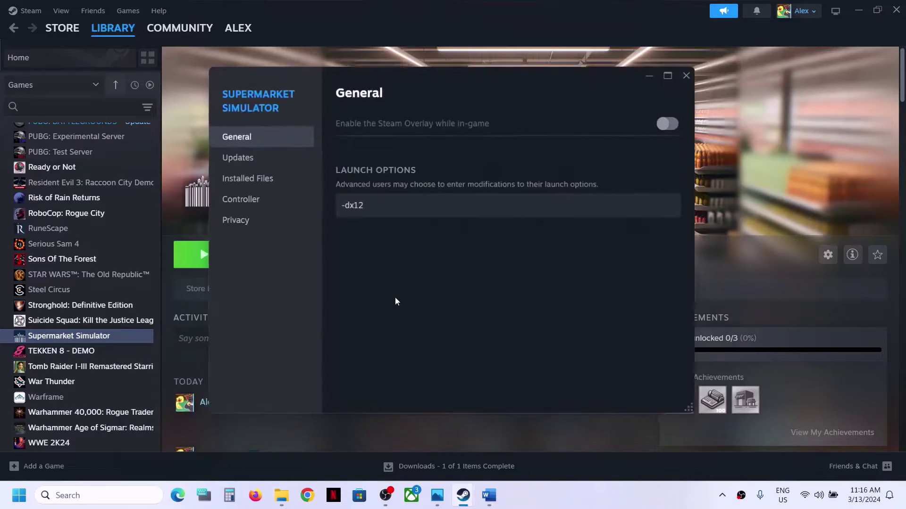
pyautogui.click(383, 211)
pyautogui.hotkey('ctrl', 'a')
pyautogui.press('BackSpace')
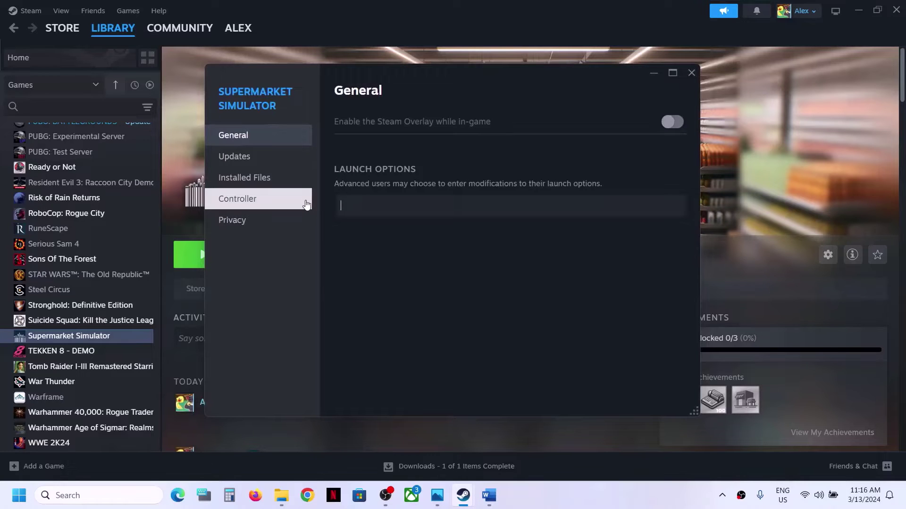
# Read Step 7's clean driver installation notes with its NVIDIA and AMD driver links.
pyautogui.click(695, 71)
pyautogui.click(489, 495)
pyautogui.scroll(-5, 377, 281)
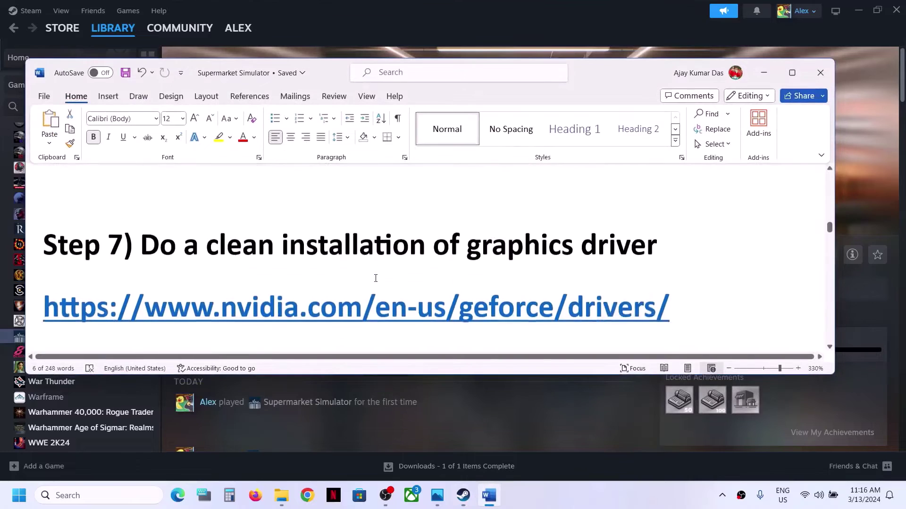
pyautogui.moveTo(150, 208); pyautogui.dragTo(660, 208)
pyautogui.moveTo(189, 268); pyautogui.dragTo(446, 268)
pyautogui.moveTo(226, 321); pyautogui.dragTo(474, 316)
pyautogui.click(765, 74)
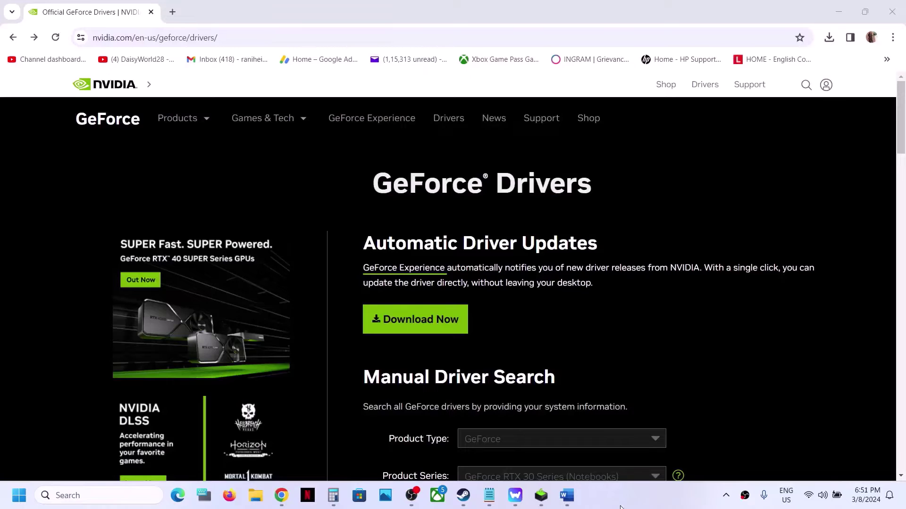
# Search NVIDIA drivers for GeForce RTX 30 Series (Notebooks), RTX 3050 Laptop GPU, Windows 11.
pyautogui.scroll(-5, 563, 315)
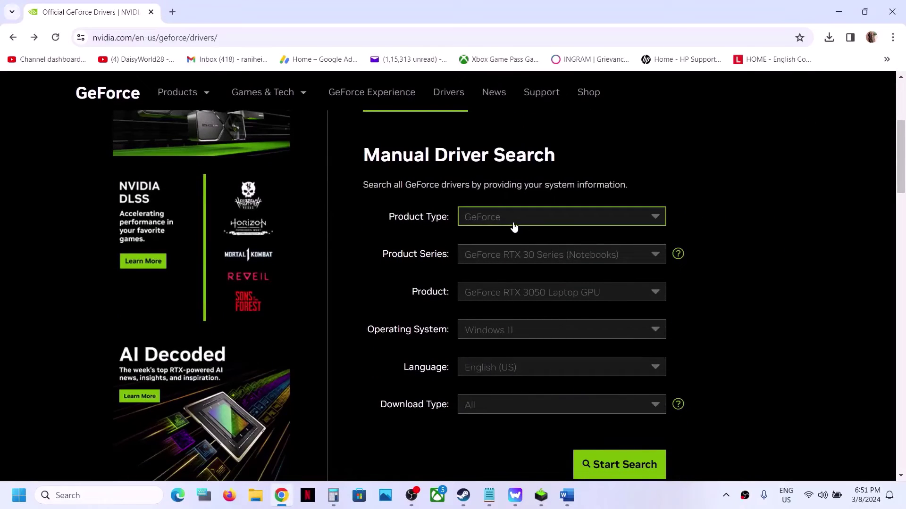
pyautogui.click(514, 222)
pyautogui.click(505, 245)
pyautogui.click(535, 261)
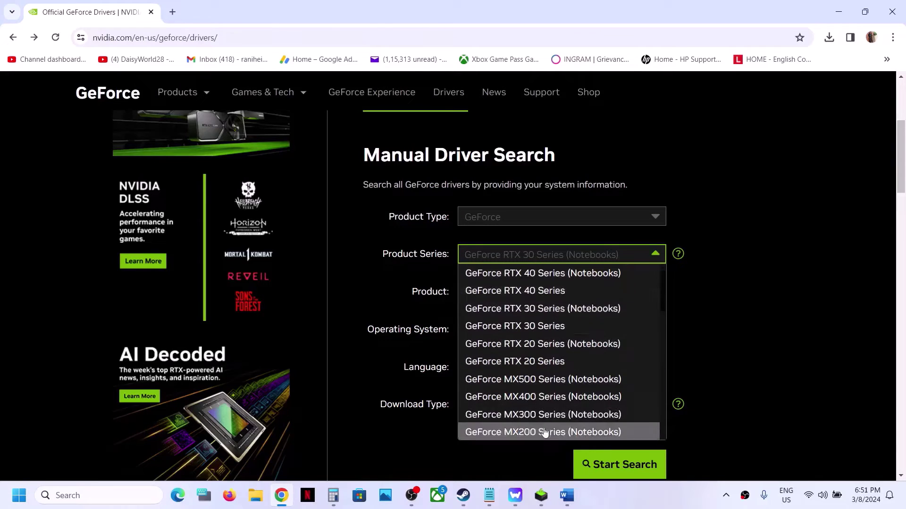
pyautogui.click(564, 311)
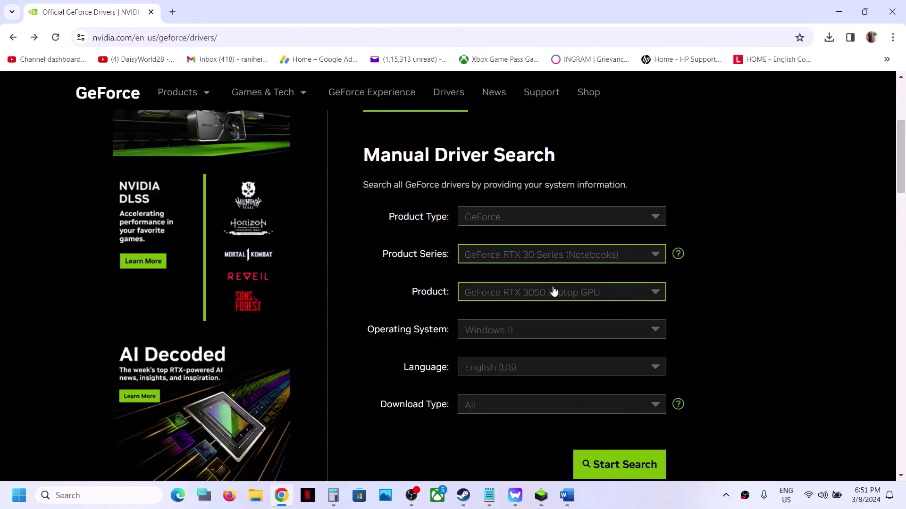
pyautogui.click(547, 297)
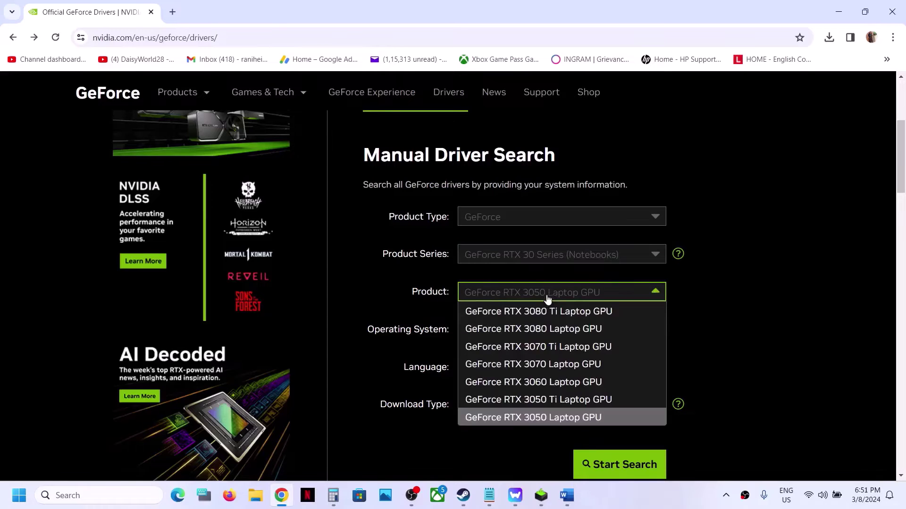
pyautogui.click(579, 422)
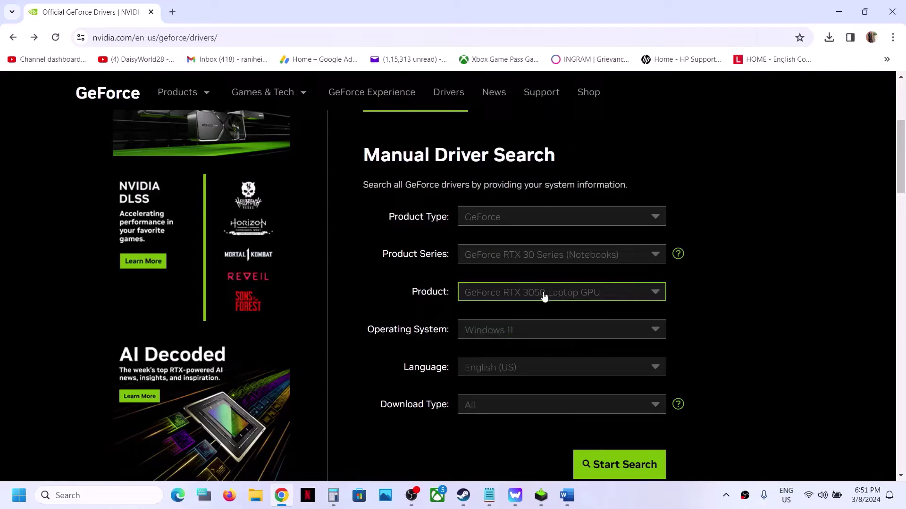
pyautogui.click(521, 335)
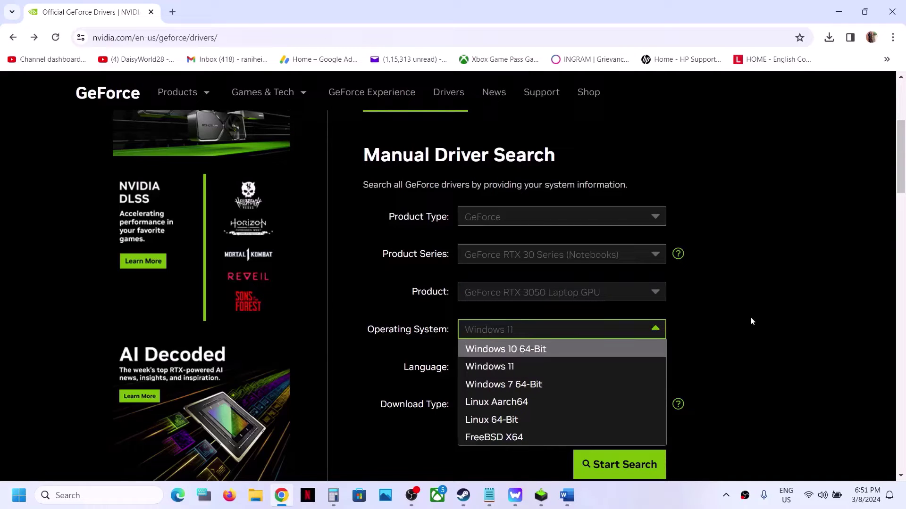
pyautogui.click(729, 331)
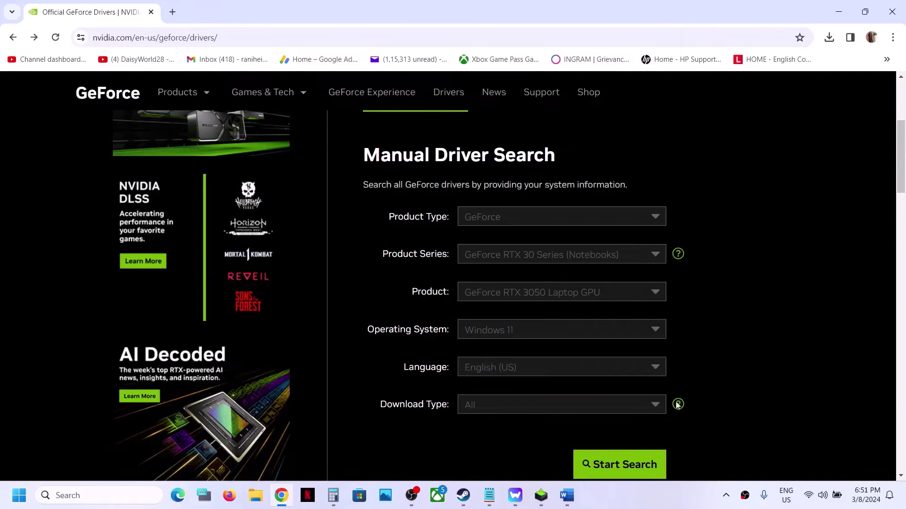
pyautogui.click(625, 466)
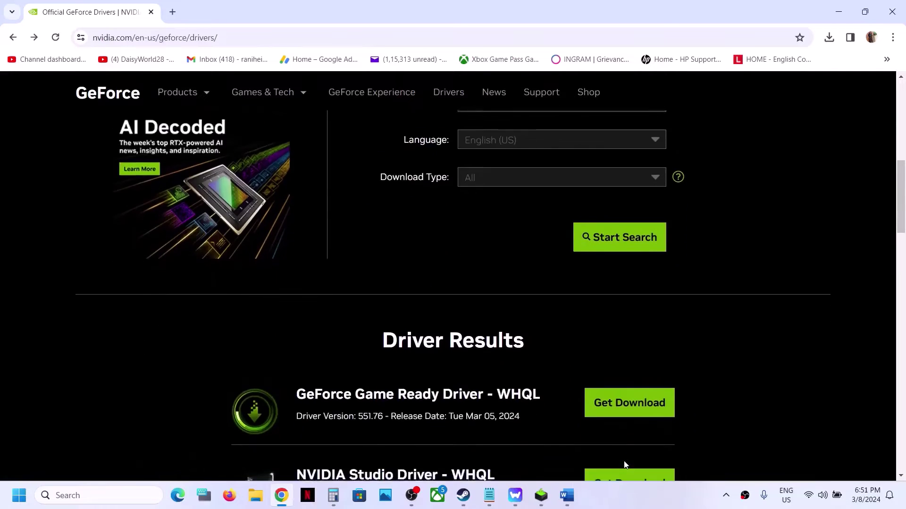
# Confirm the top result is driver 551.76 and open its Game Ready Driver download page.
pyautogui.moveTo(298, 306); pyautogui.dragTo(434, 304)
pyautogui.moveTo(297, 325); pyautogui.dragTo(383, 327)
pyautogui.click(325, 323)
pyautogui.moveTo(300, 320); pyautogui.dragTo(384, 323)
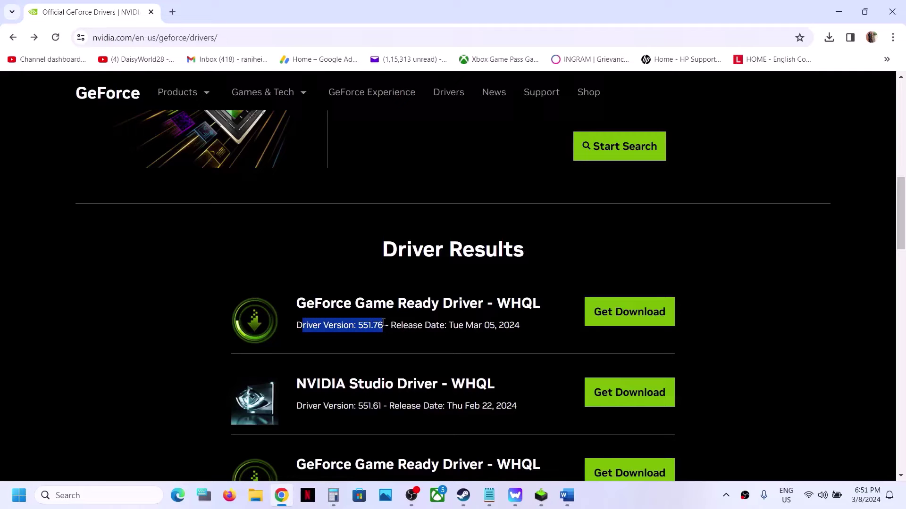
pyautogui.scroll(1, 460, 322)
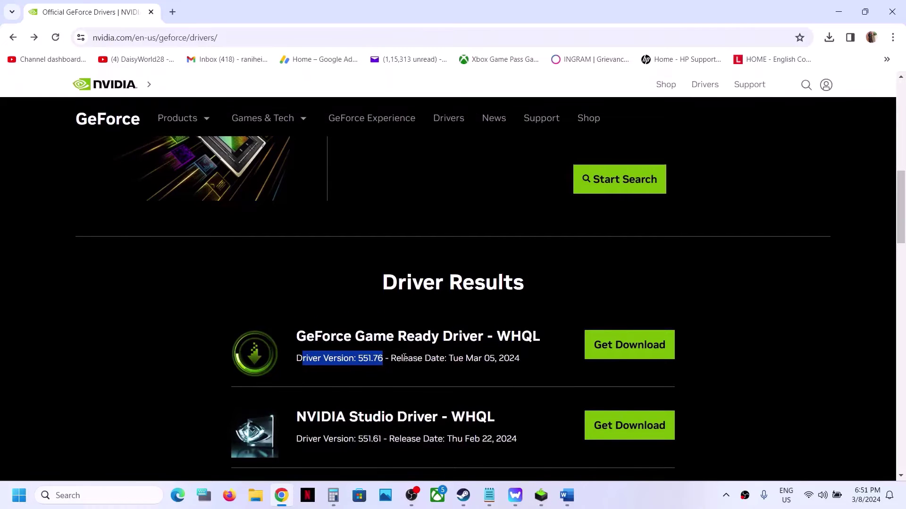
pyautogui.click(617, 344)
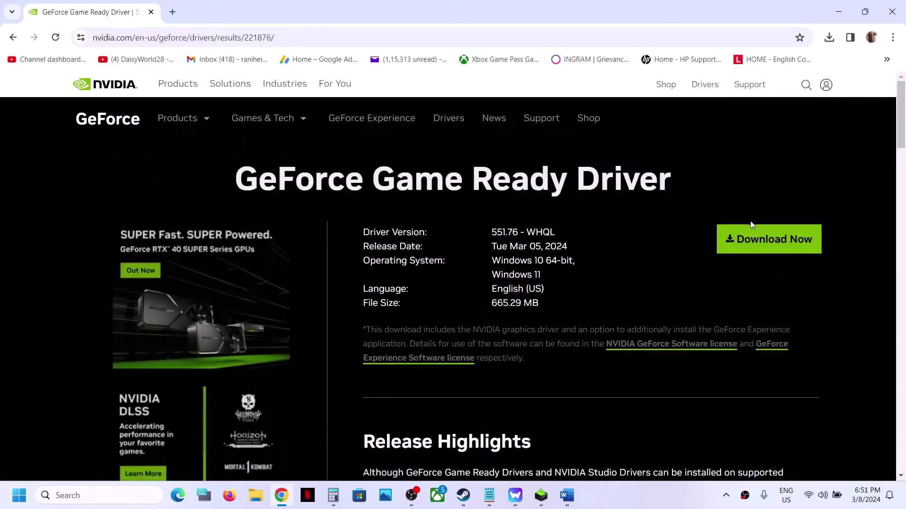
# Download driver 551.76 and run the NVIDIA installer with a custom installation of all components.
pyautogui.click(763, 240)
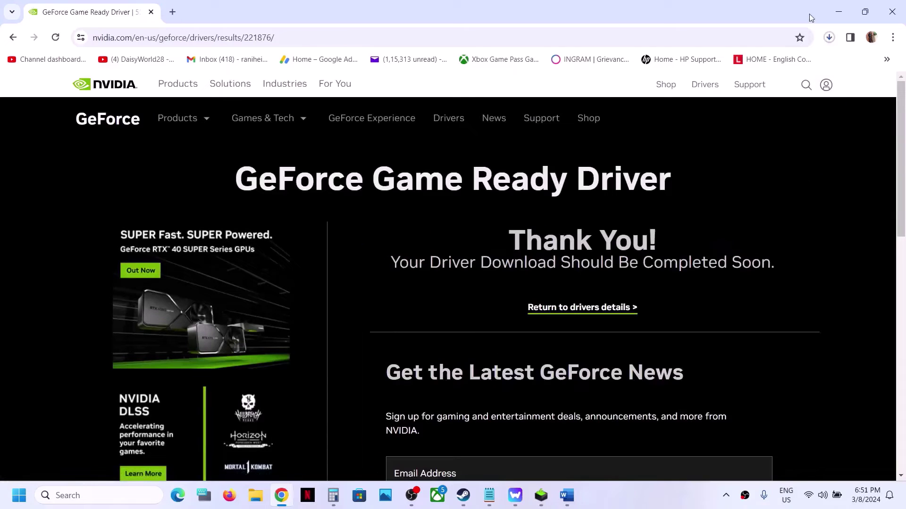
pyautogui.click(829, 40)
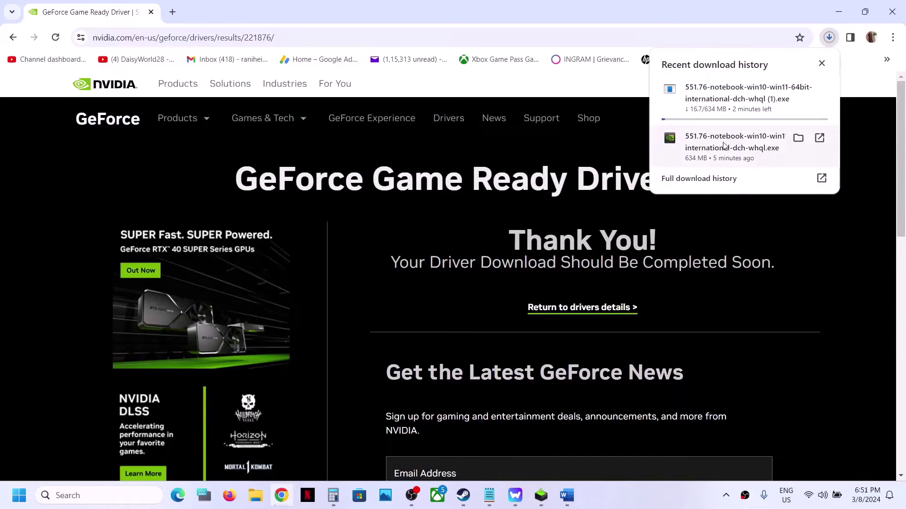
pyautogui.click(541, 495)
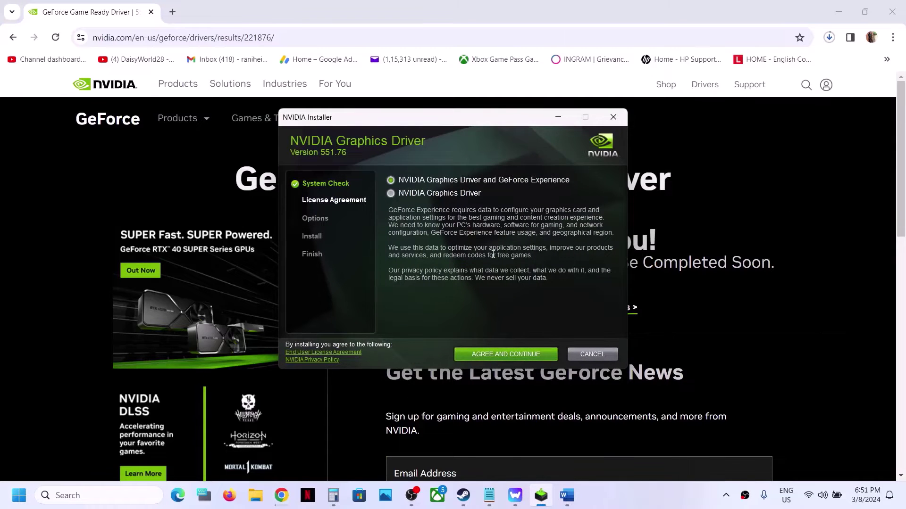
pyautogui.click(495, 354)
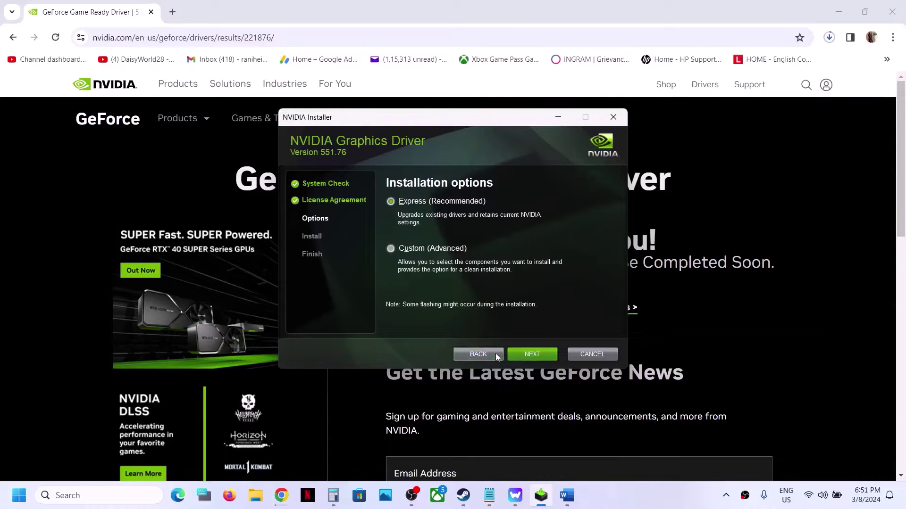
pyautogui.click(391, 249)
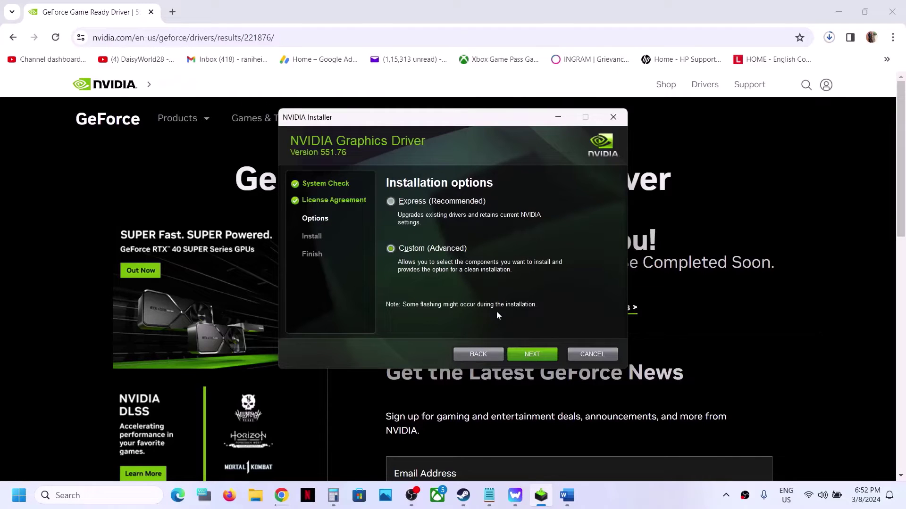
pyautogui.click(528, 355)
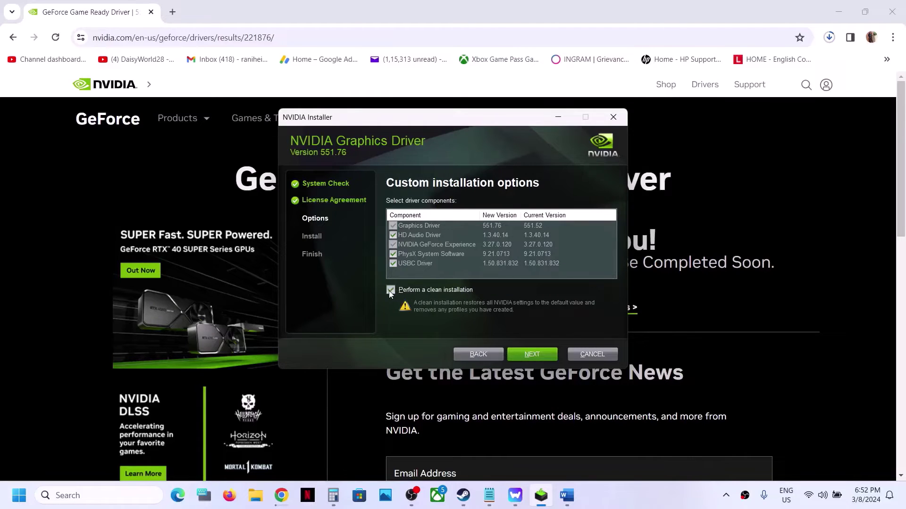
pyautogui.click(525, 354)
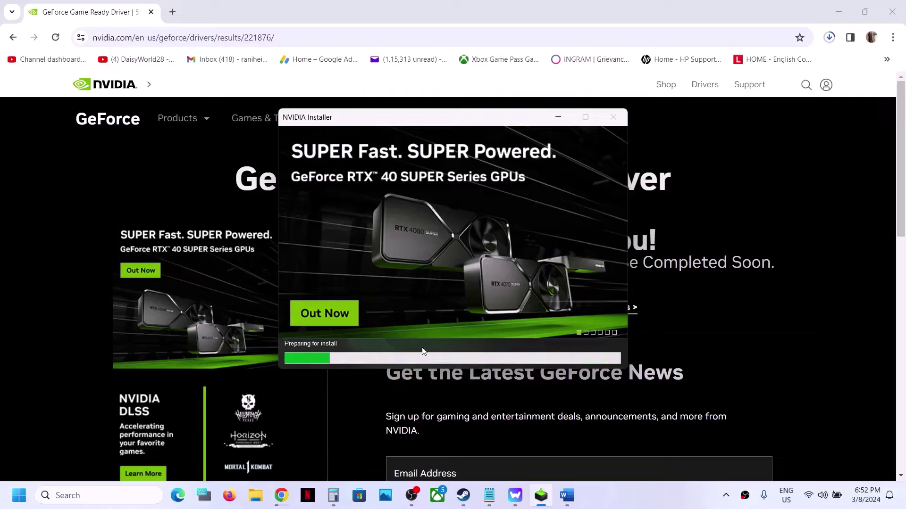
# Open and dismiss the Start menu's power options while the installer prepares.
pyautogui.click(19, 496)
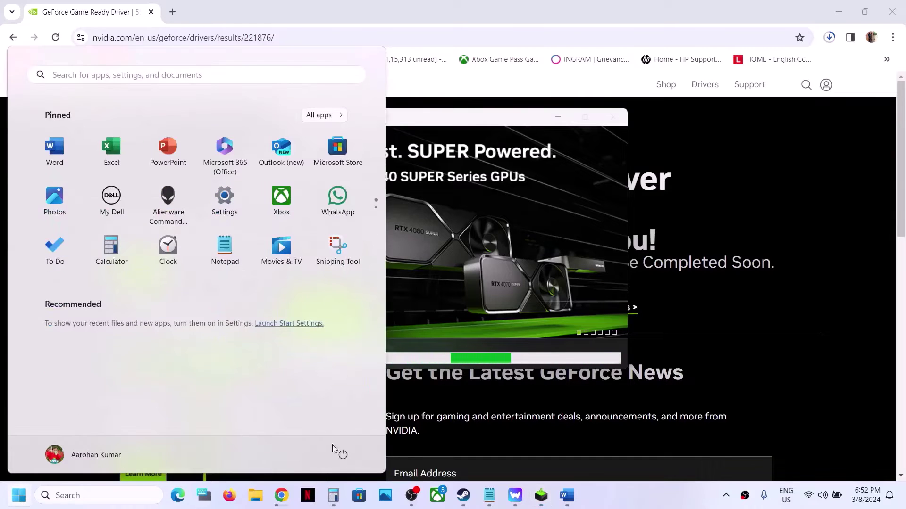
pyautogui.click(343, 454)
pyautogui.click(612, 209)
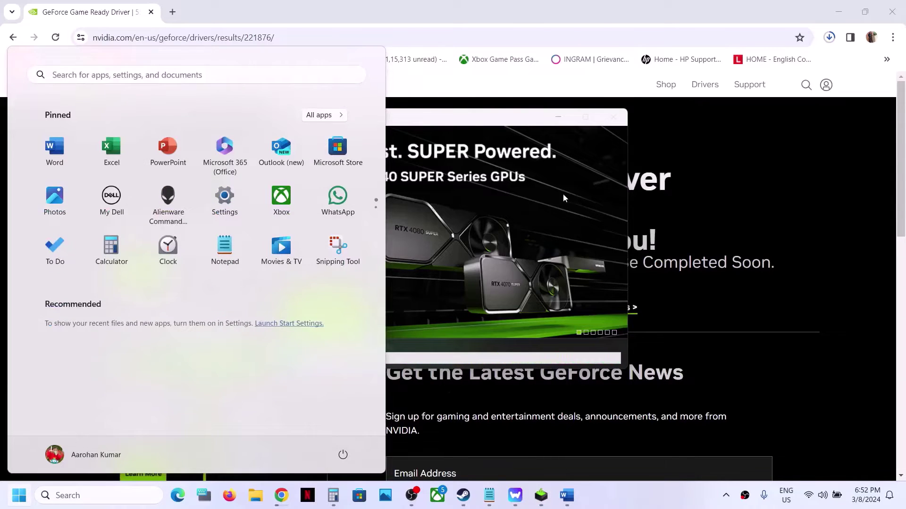
pyautogui.click(562, 194)
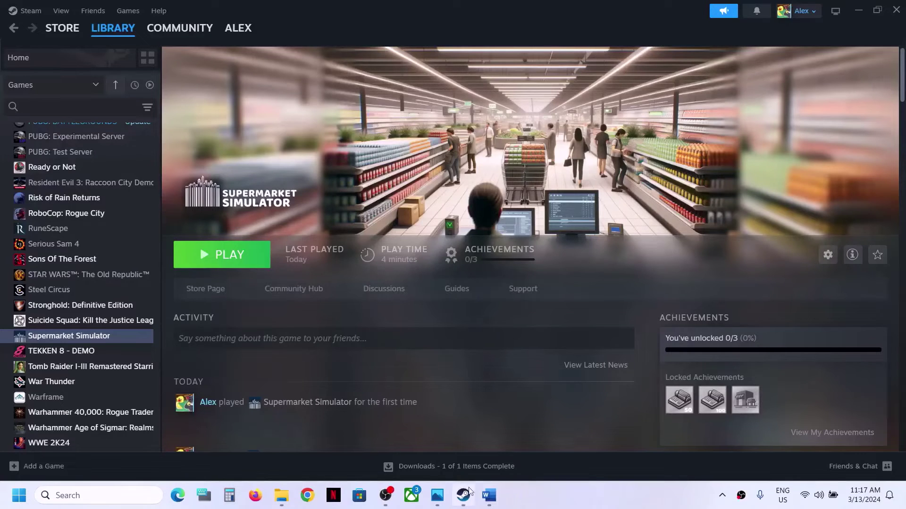
# Select the Step 8 dedicated graphics card heading and search Windows for 'graphics'.
pyautogui.click(488, 495)
pyautogui.scroll(-3, 382, 282)
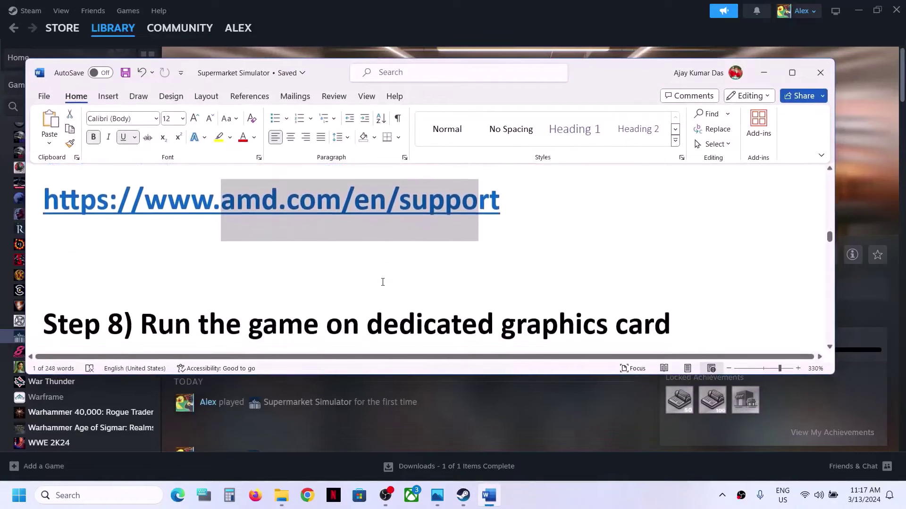
pyautogui.moveTo(563, 272); pyautogui.dragTo(43, 274)
pyautogui.hotkey('ctrl', 'c')
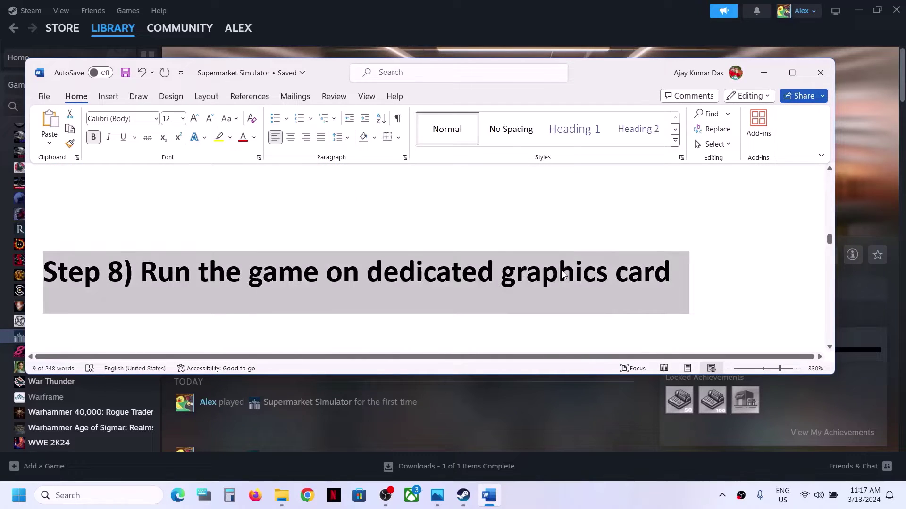
pyautogui.click(81, 495)
pyautogui.hotkey('ctrl', 'v')
pyautogui.press('BackSpace')
pyautogui.press('BackSpace')
pyautogui.press('BackSpace')
pyautogui.press('BackSpace')
pyautogui.press('BackSpace')
pyautogui.press('BackSpace')
pyautogui.press('BackSpace')
pyautogui.press('BackSpace')
pyautogui.press('BackSpace')
pyautogui.press('BackSpace')
pyautogui.press('BackSpace')
pyautogui.press('BackSpace')
pyautogui.press('BackSpace')
pyautogui.press('BackSpace')
pyautogui.press('BackSpace')
pyautogui.press('BackSpace')
pyautogui.press('BackSpace')
pyautogui.press('BackSpace')
pyautogui.press('BackSpace')
pyautogui.press('BackSpace')
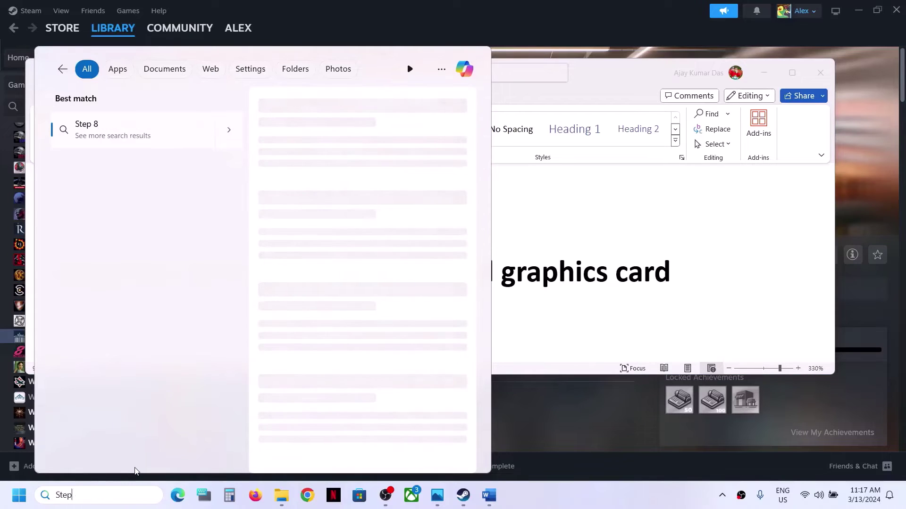
pyautogui.press('BackSpace')
pyautogui.press('BackSpace')
pyautogui.press('BackSpace')
pyautogui.press('BackSpace')
pyautogui.press('BackSpace')
pyautogui.press('BackSpace')
pyautogui.write('graphics')
# Add Supermarket Simulator's exe to Graphics settings, save High performance, and close Settings.
pyautogui.press('Return')
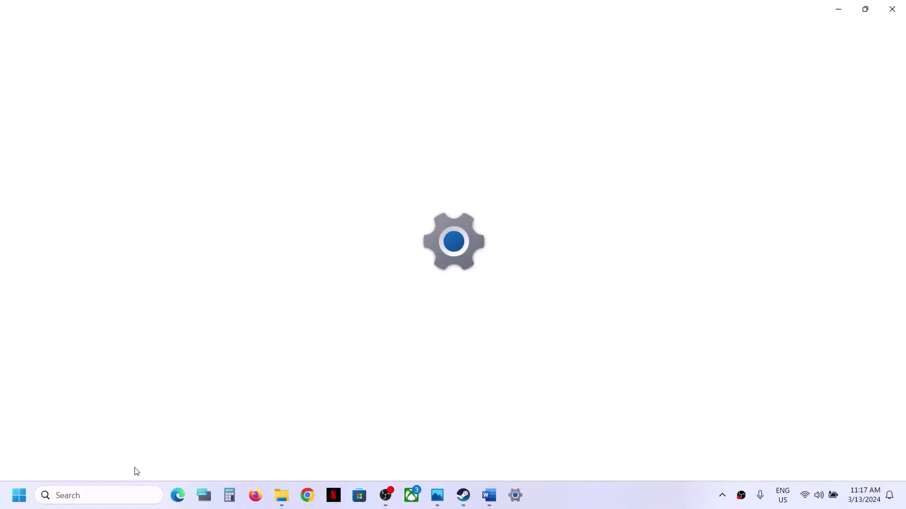
pyautogui.click(290, 217)
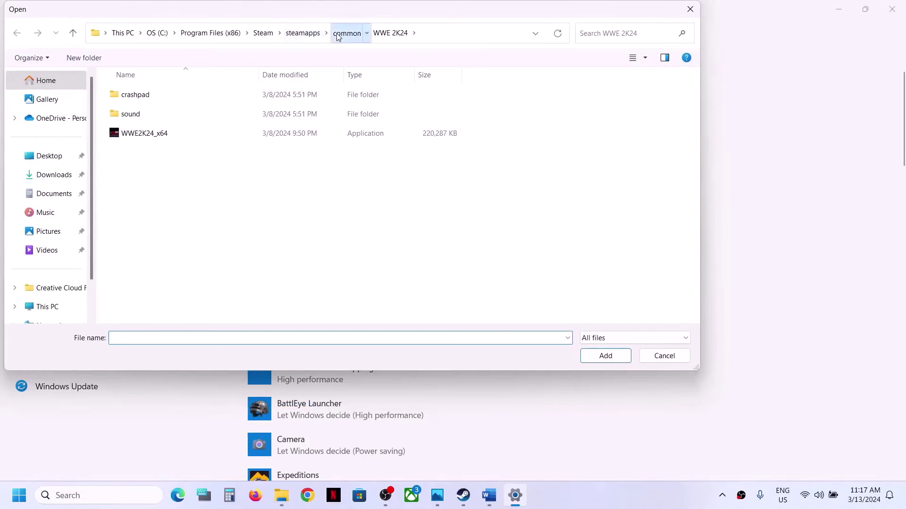
pyautogui.click(338, 35)
pyautogui.doubleClick(153, 249)
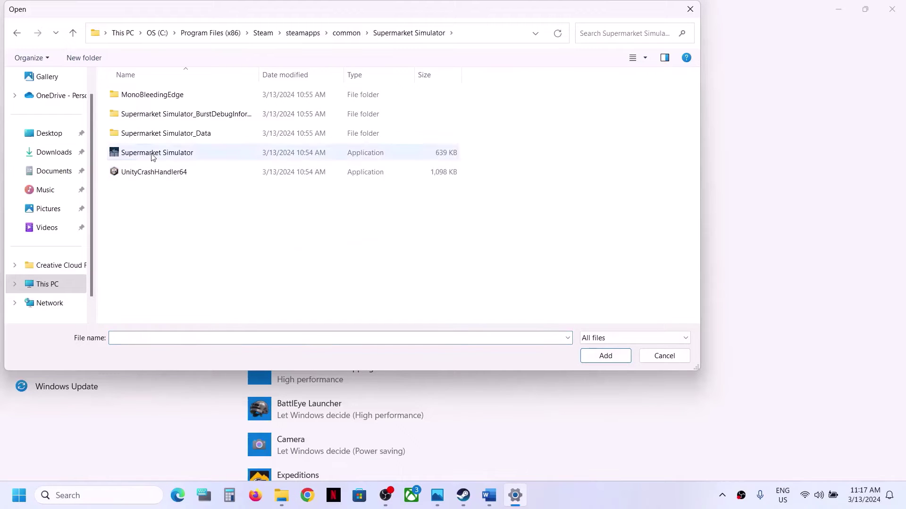
pyautogui.click(153, 154)
pyautogui.click(613, 360)
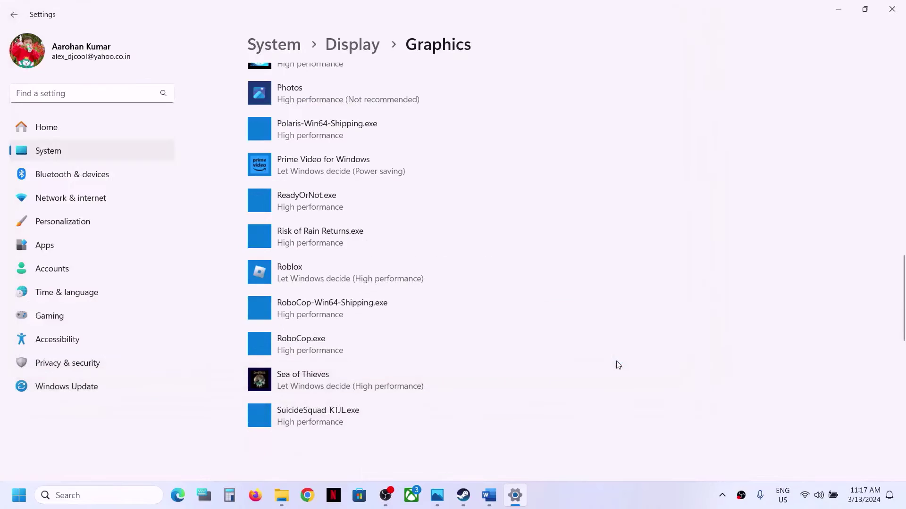
pyautogui.click(404, 348)
pyautogui.click(395, 245)
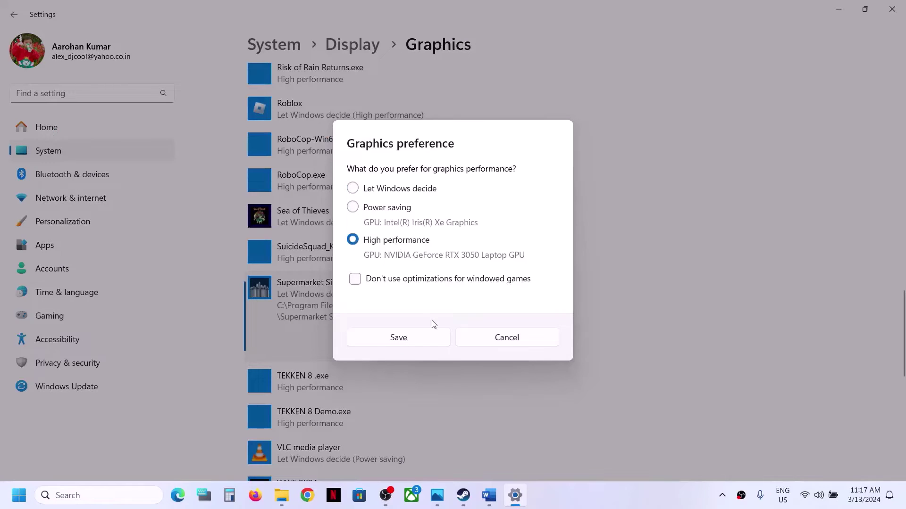
pyautogui.click(412, 342)
pyautogui.click(891, 9)
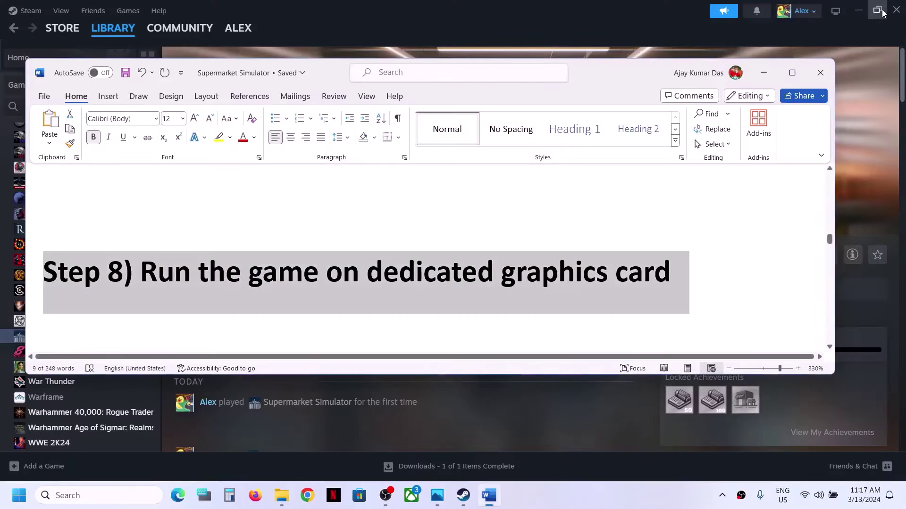
# Scroll to Step 9 and copy the 'View Advanced system settings' line into Windows search.
pyautogui.scroll(-3, 457, 293)
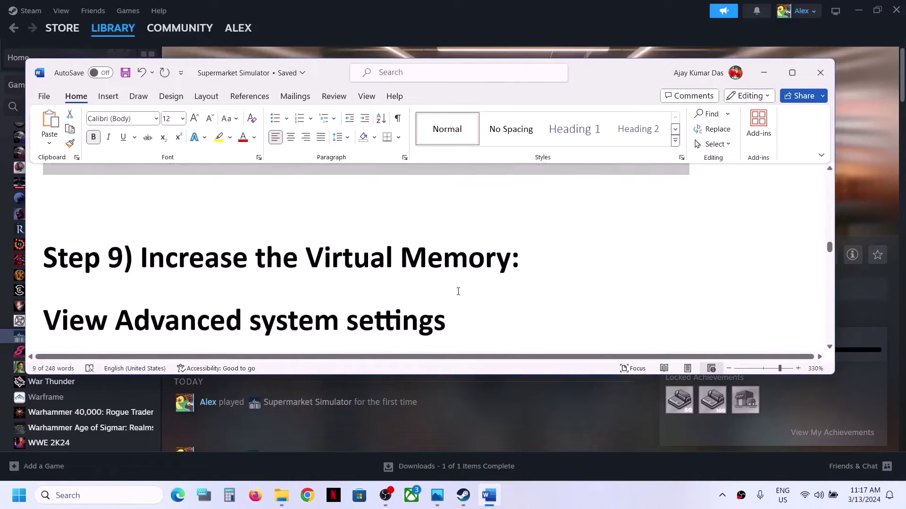
pyautogui.moveTo(228, 258); pyautogui.dragTo(472, 261)
pyautogui.click(638, 421)
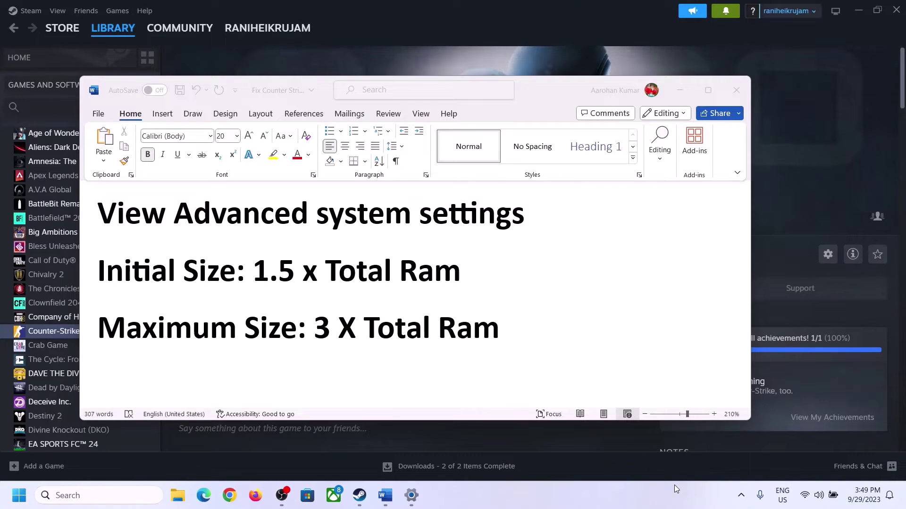
pyautogui.click(128, 216)
pyautogui.moveTo(107, 217); pyautogui.dragTo(500, 226)
pyautogui.hotkey('ctrl', 'c')
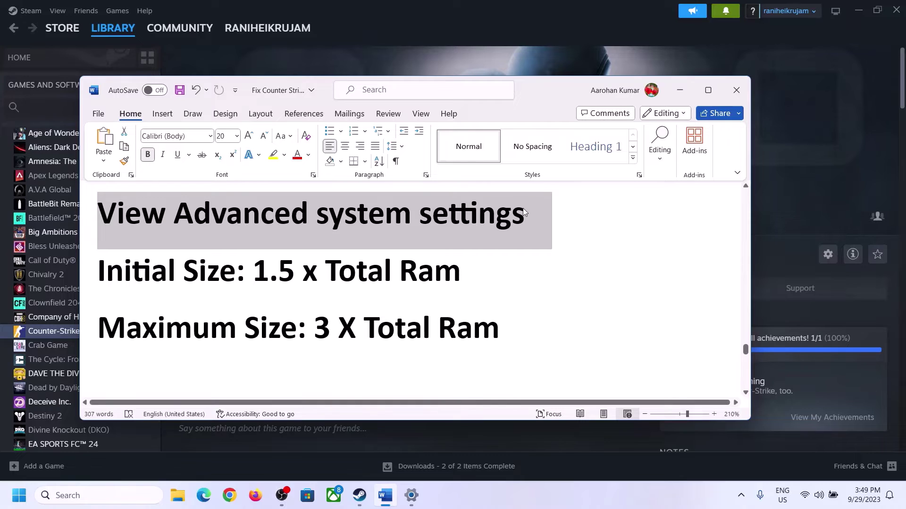
pyautogui.click(107, 495)
# Search for Advanced system settings and open the Performance settings in System Properties.
pyautogui.hotkey('ctrl', 'v')
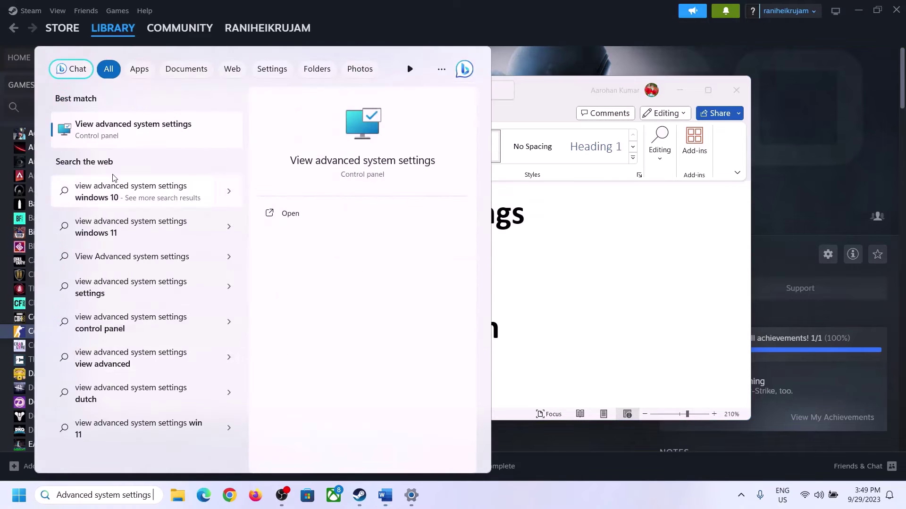
pyautogui.click(126, 136)
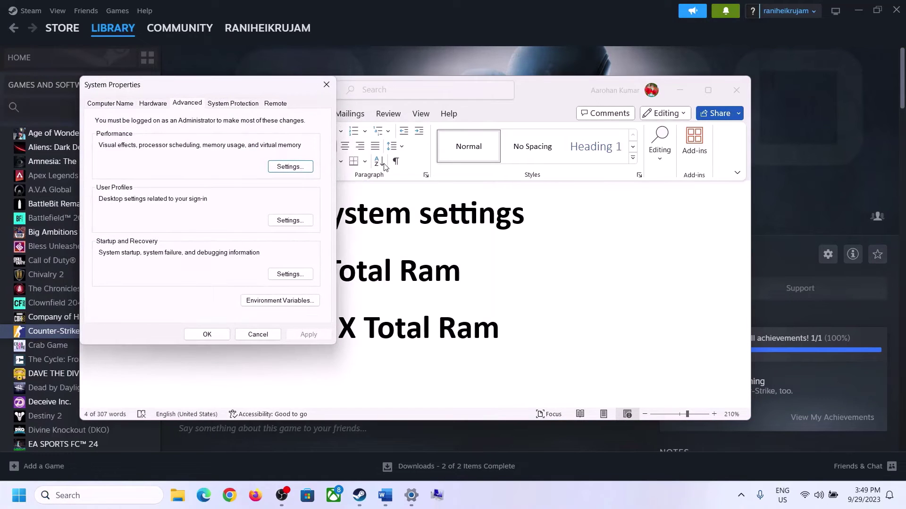
pyautogui.moveTo(188, 91); pyautogui.dragTo(405, 164)
pyautogui.click(504, 238)
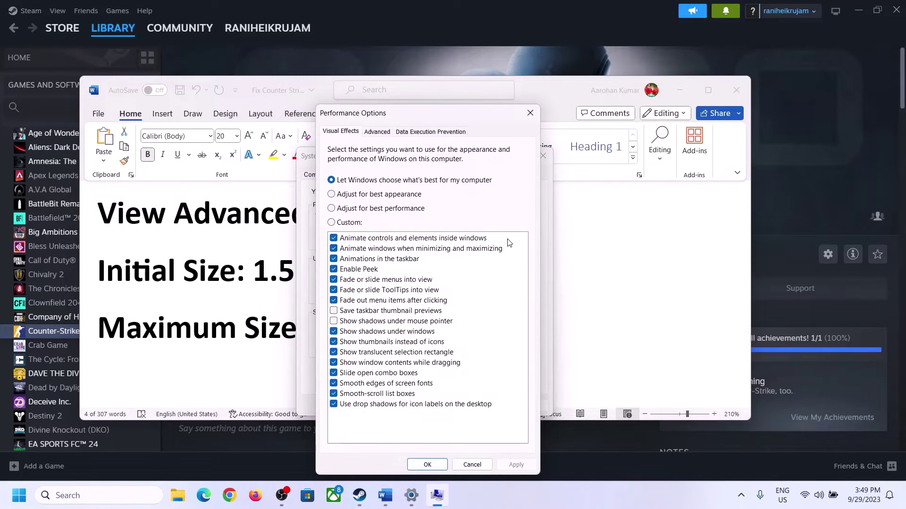
# Turn off automatic paging file management, choose Custom size, and highlight the 1.5 x Total RAM guideline in the notes.
pyautogui.click(378, 133)
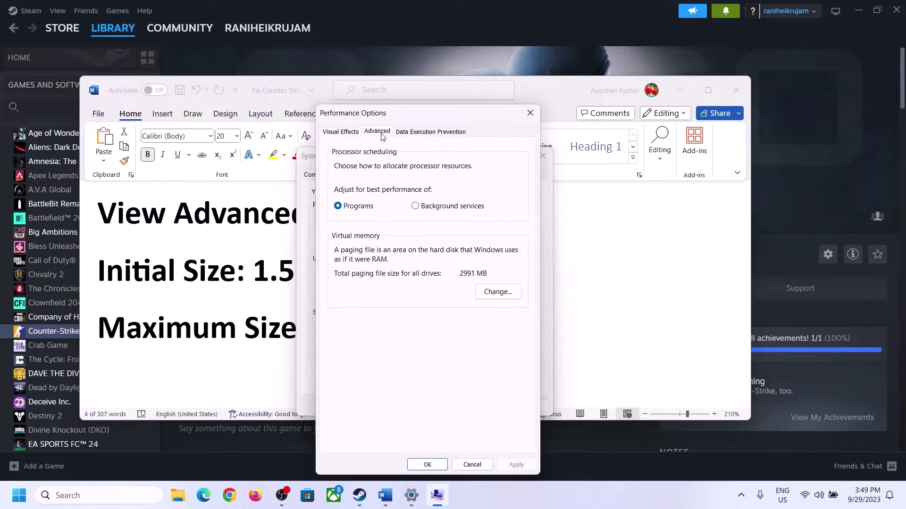
pyautogui.click(502, 292)
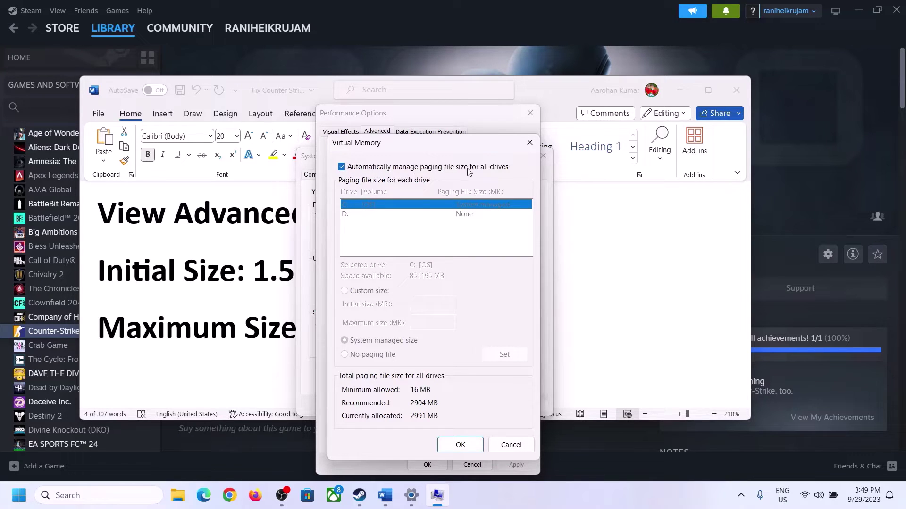
pyautogui.click(341, 167)
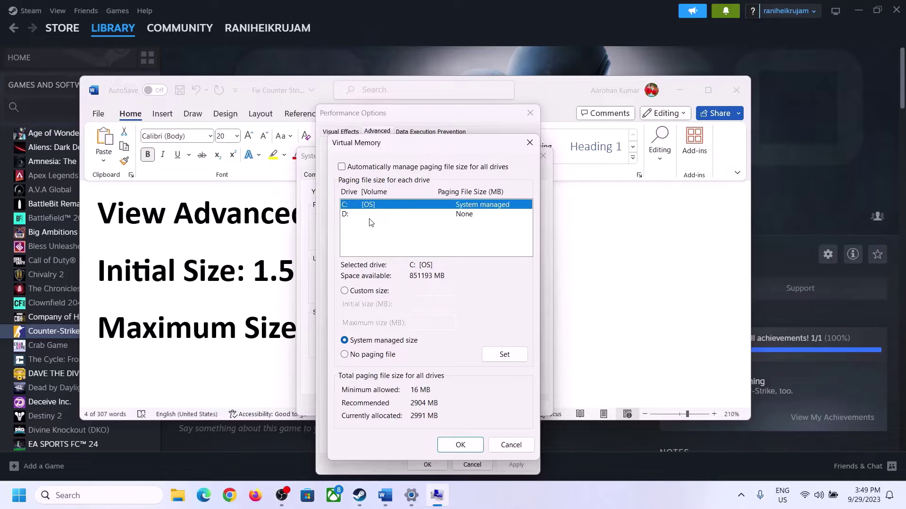
pyautogui.click(345, 292)
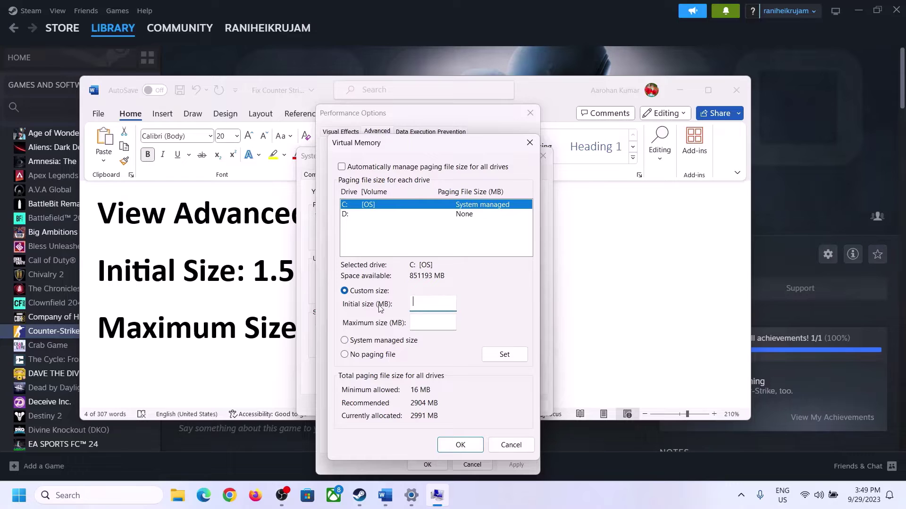
pyautogui.click(245, 281)
pyautogui.moveTo(254, 281); pyautogui.dragTo(468, 282)
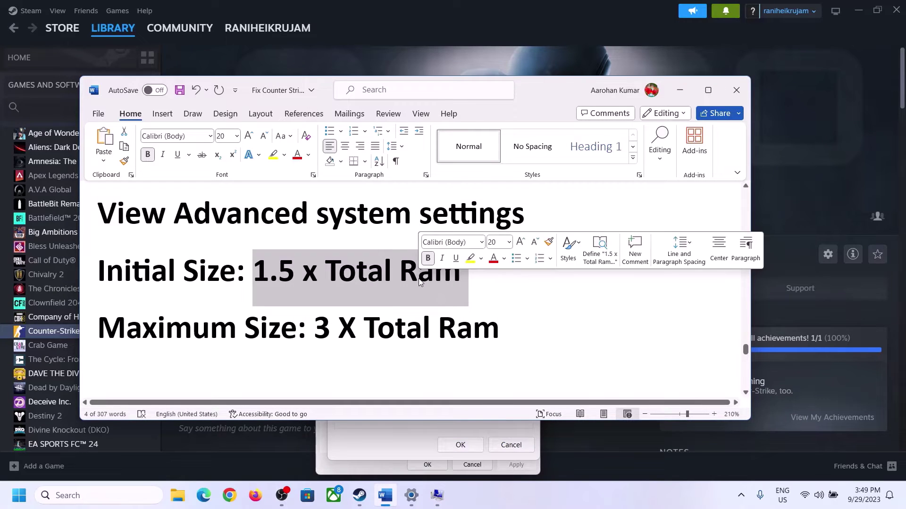
# Read the 16.0 GB installed RAM on the System > About page, then go back to Virtual Memory.
pyautogui.click(412, 497)
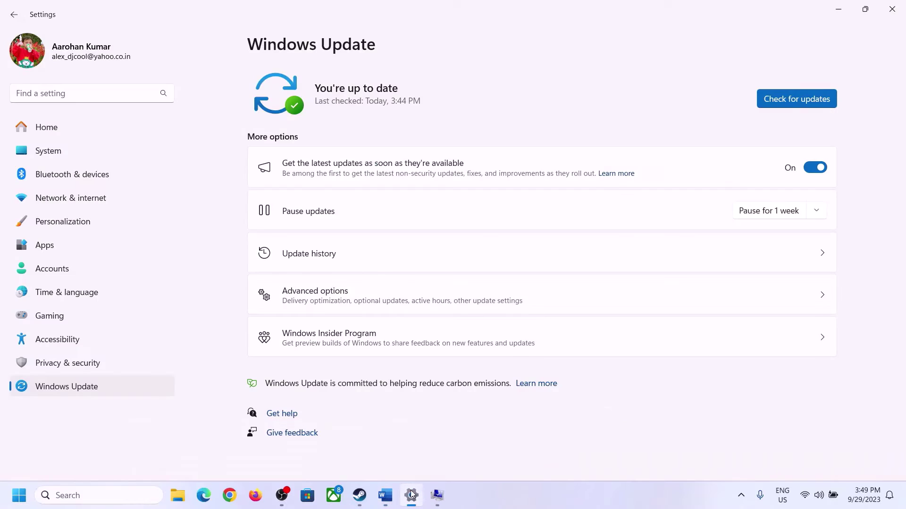
pyautogui.click(42, 158)
pyautogui.scroll(-8, 316, 331)
pyautogui.click(299, 444)
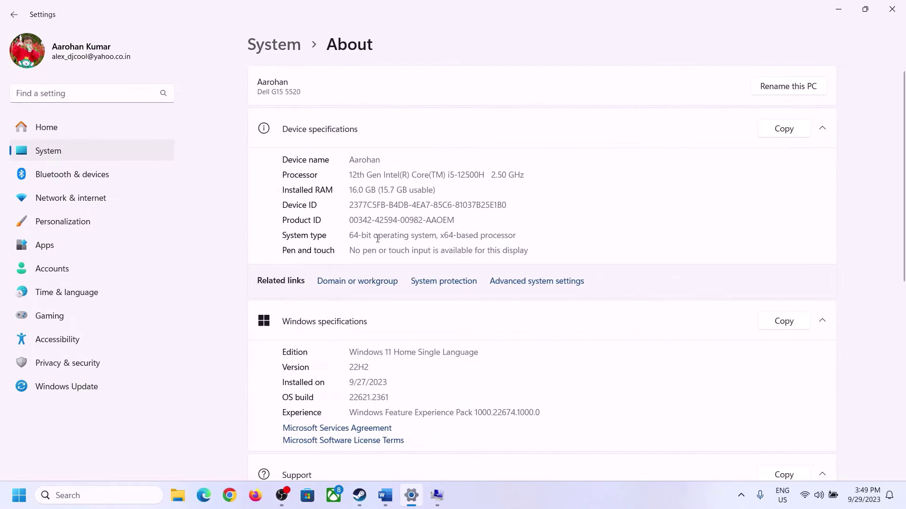
pyautogui.moveTo(356, 189); pyautogui.dragTo(344, 192)
pyautogui.click(356, 189)
pyautogui.moveTo(358, 185); pyautogui.dragTo(345, 185)
pyautogui.click(437, 498)
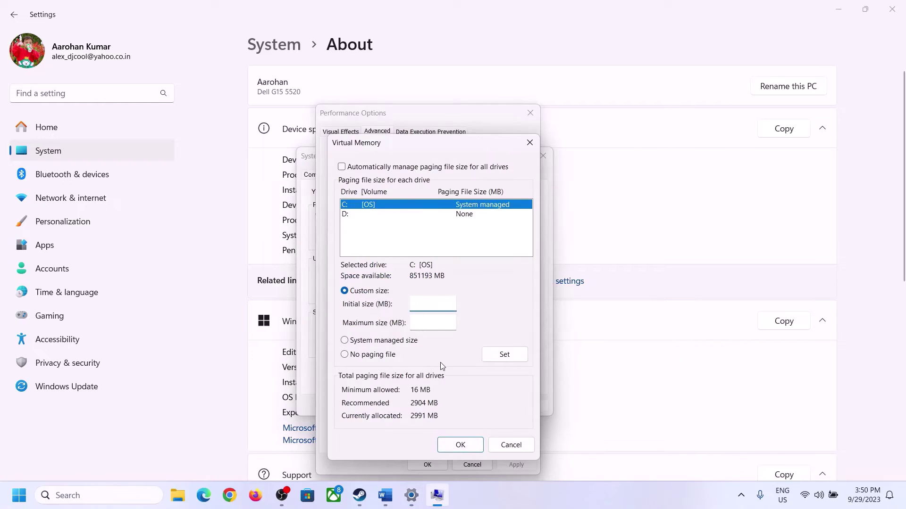